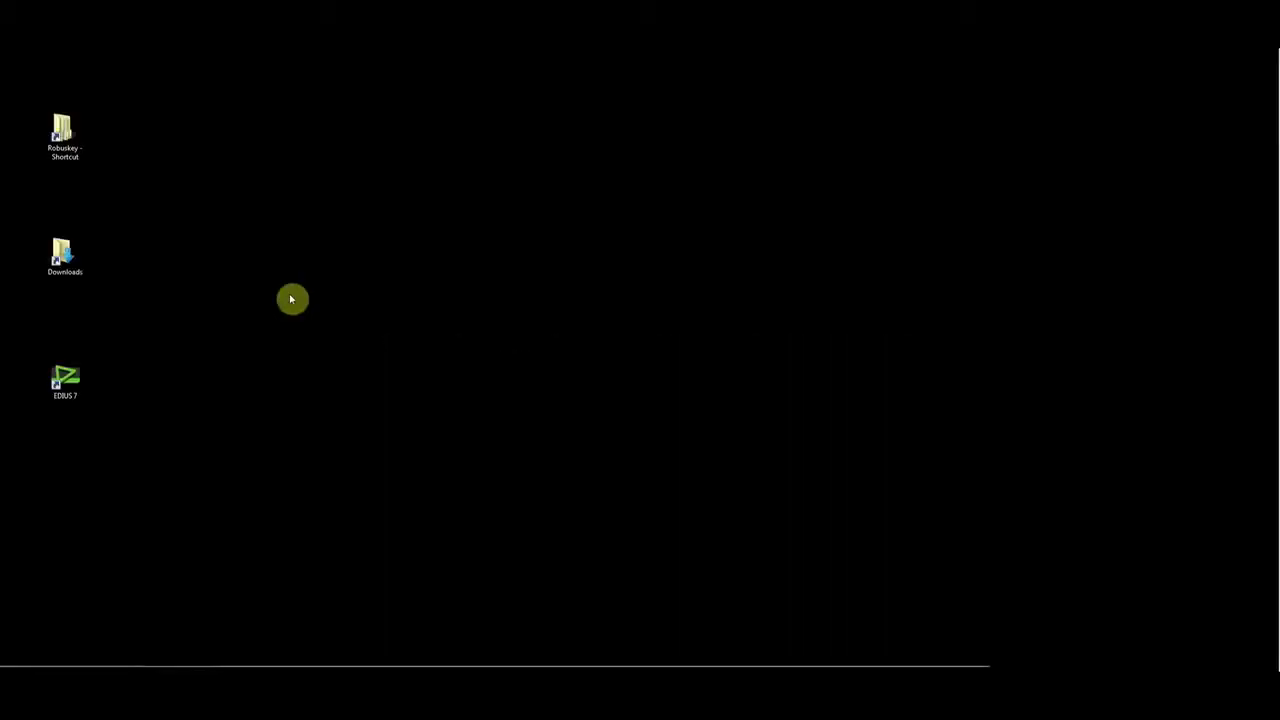
Extract the ROBUSKEY_for_Video_Win_en zip archive to its suggested folder.
{"action": "double_click", "coordinate": [70, 150]}
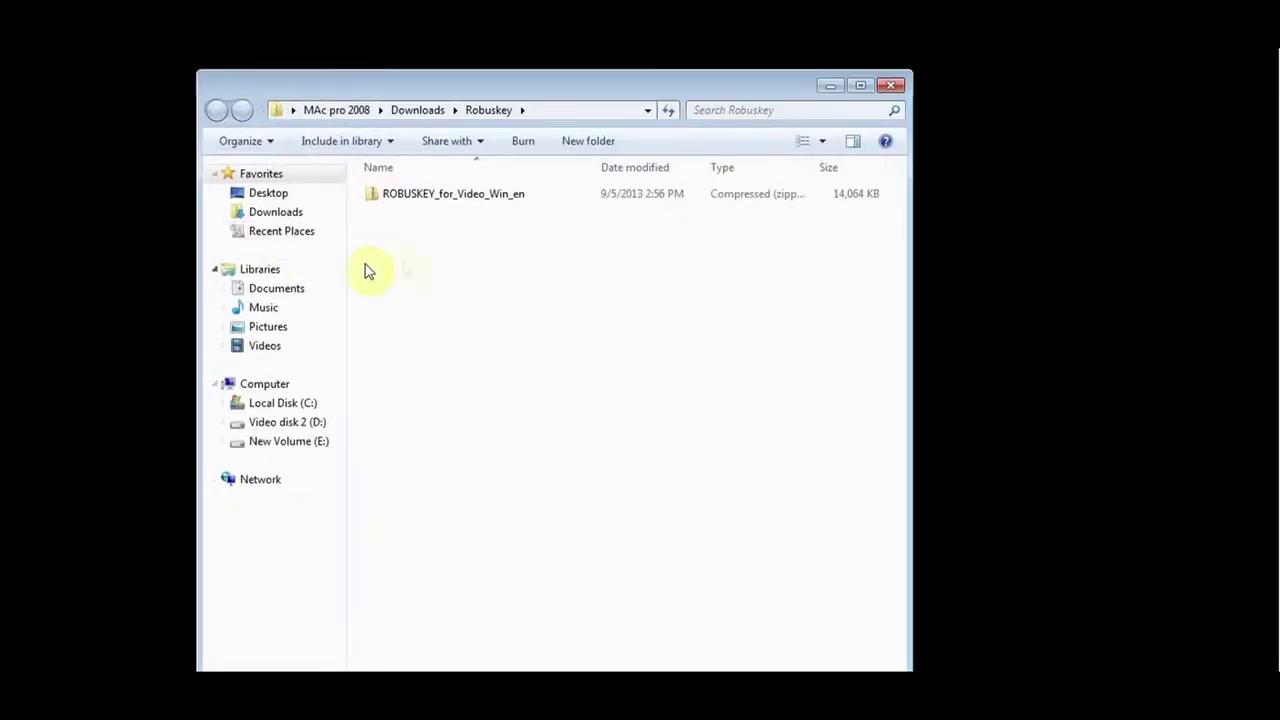
{"action": "right_click", "coordinate": [430, 197]}
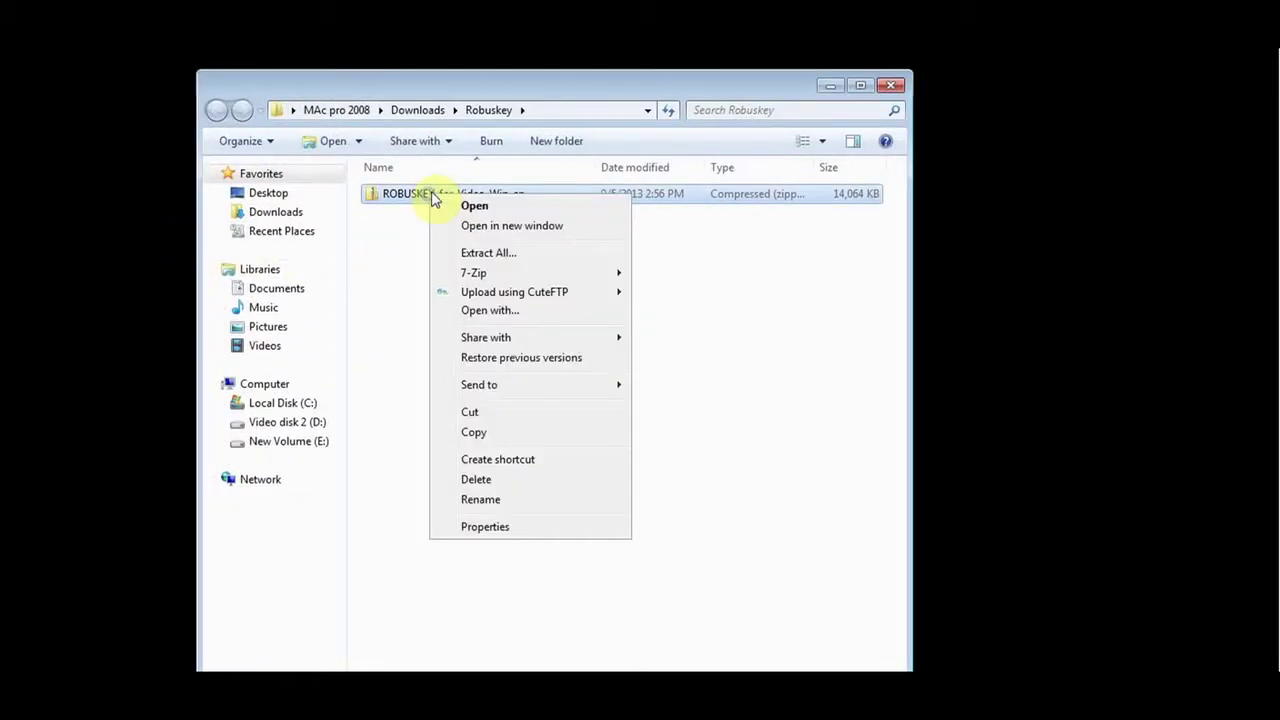
{"action": "left_click", "coordinate": [563, 258]}
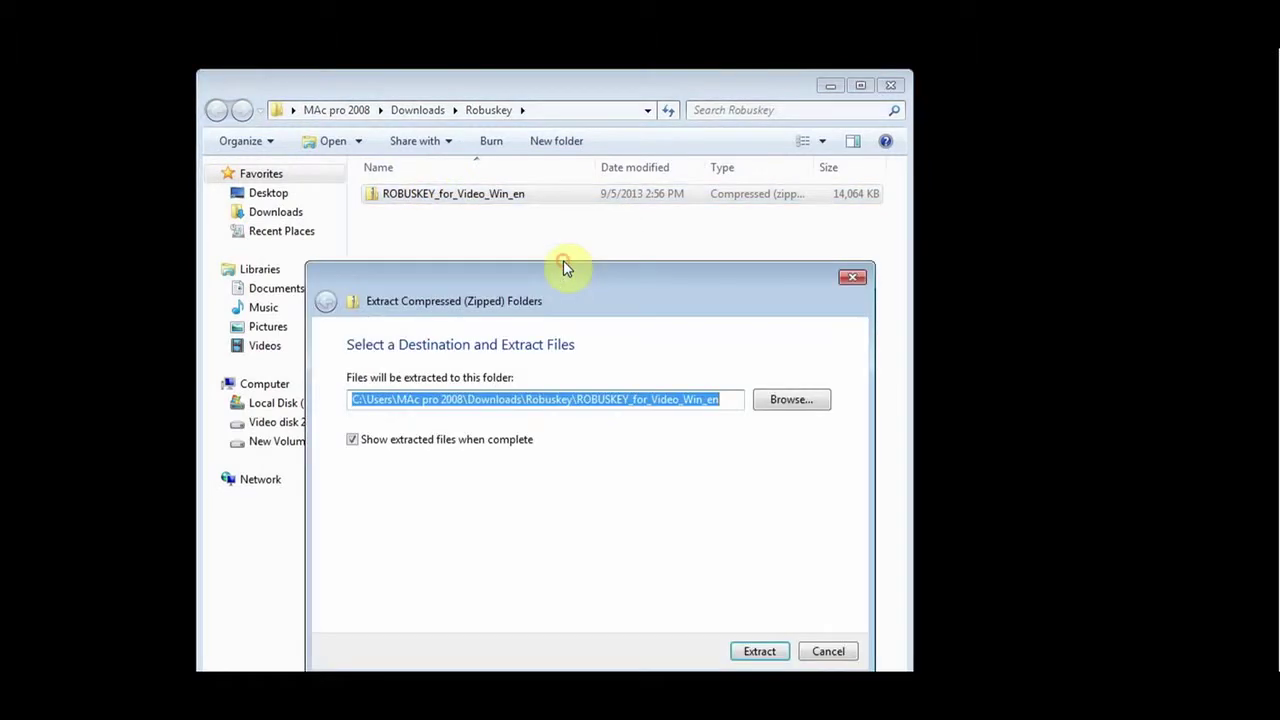
{"action": "left_click", "coordinate": [776, 655]}
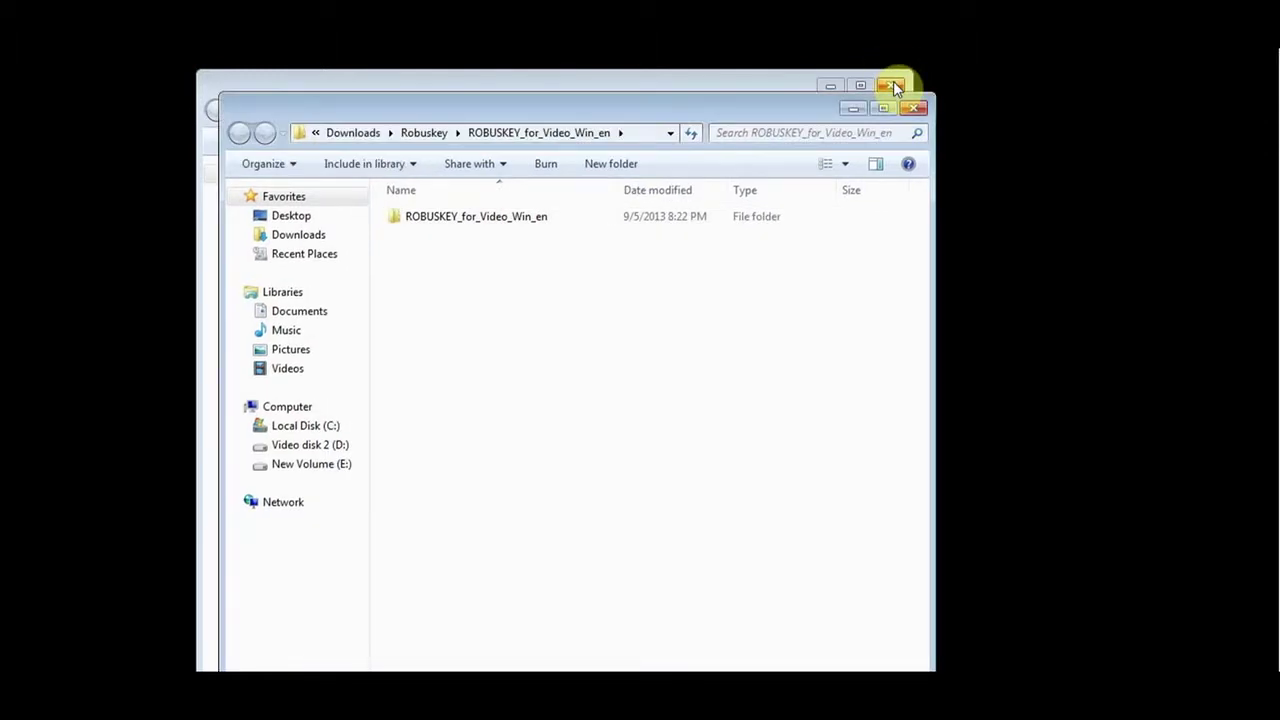
Read the SoftwareLicenseAgreement PDF in the extracted package, then open its for_EDIUS folder.
{"action": "left_click", "coordinate": [891, 86]}
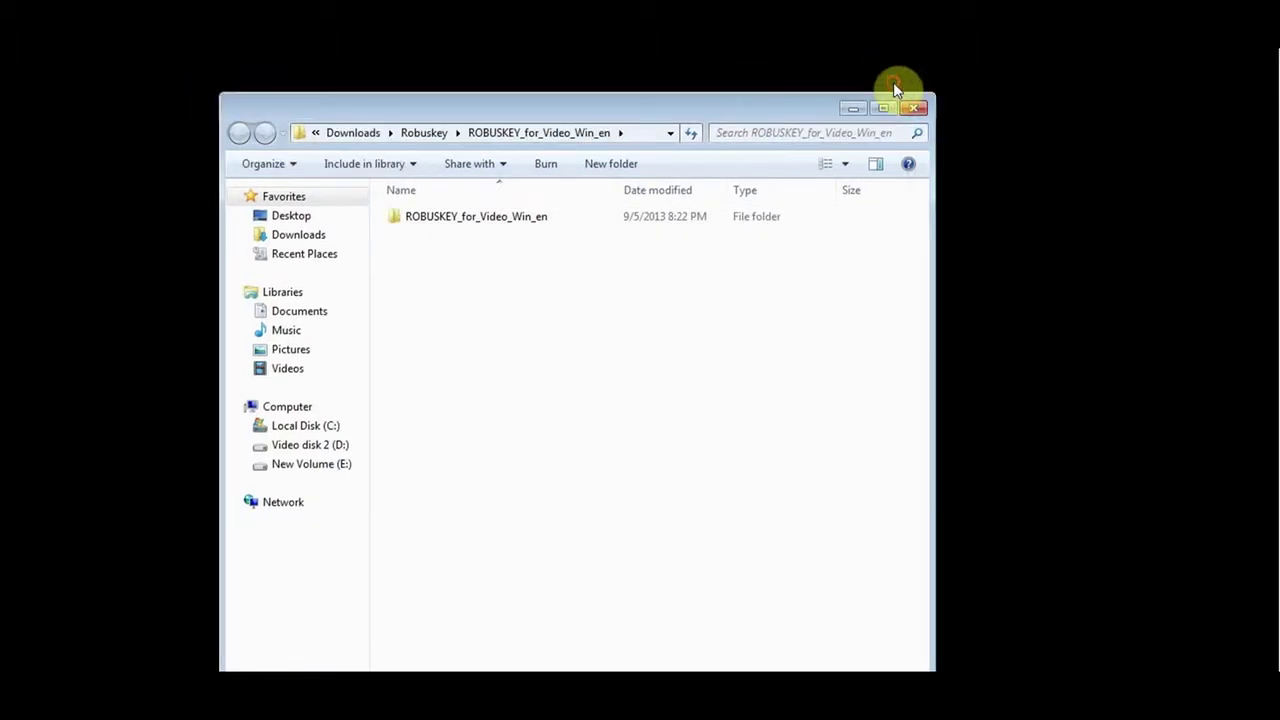
{"action": "double_click", "coordinate": [537, 220]}
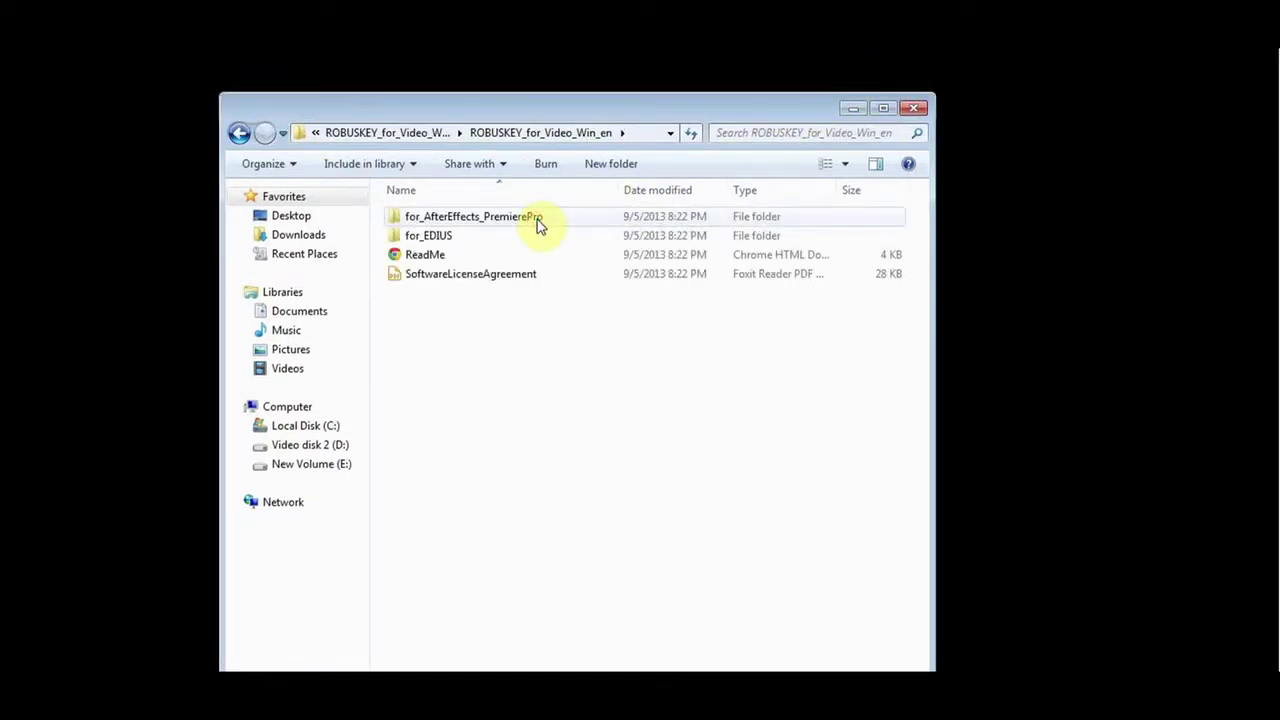
{"action": "left_click", "coordinate": [459, 280]}
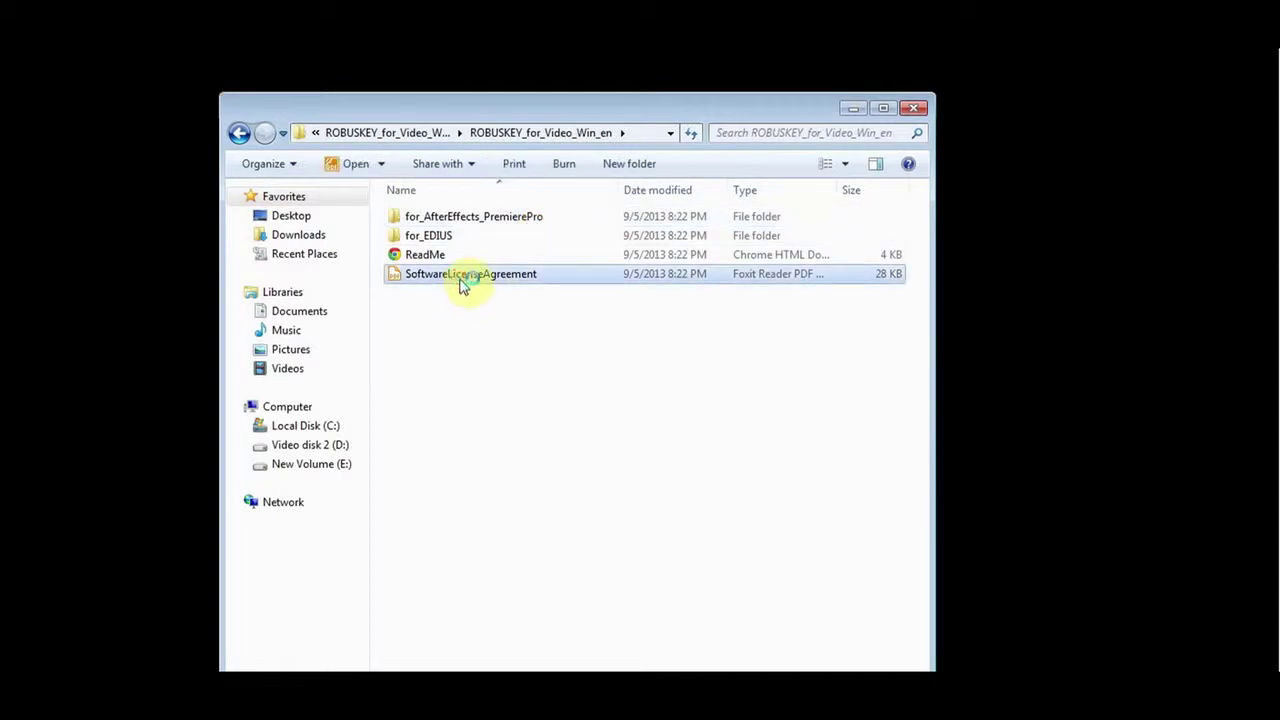
{"action": "double_click", "coordinate": [462, 280]}
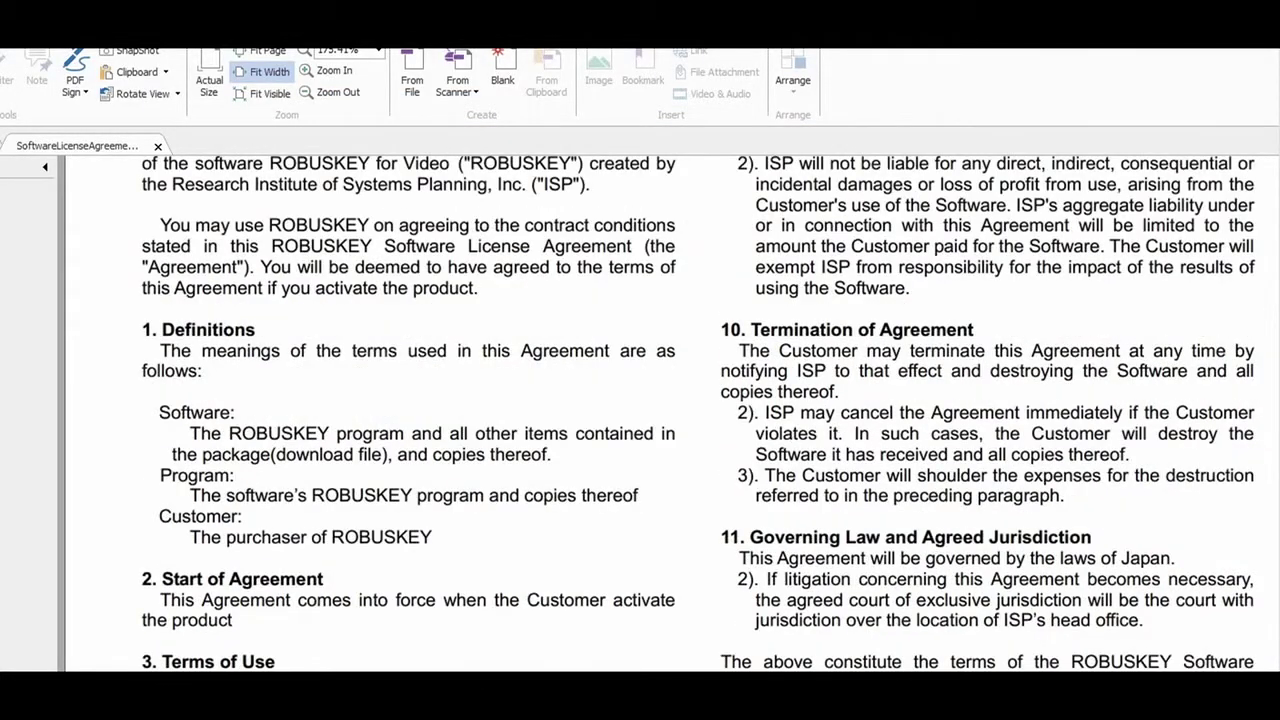
{"action": "scroll", "coordinate": [640, 410], "scroll_direction": "down", "scroll_amount": 10}
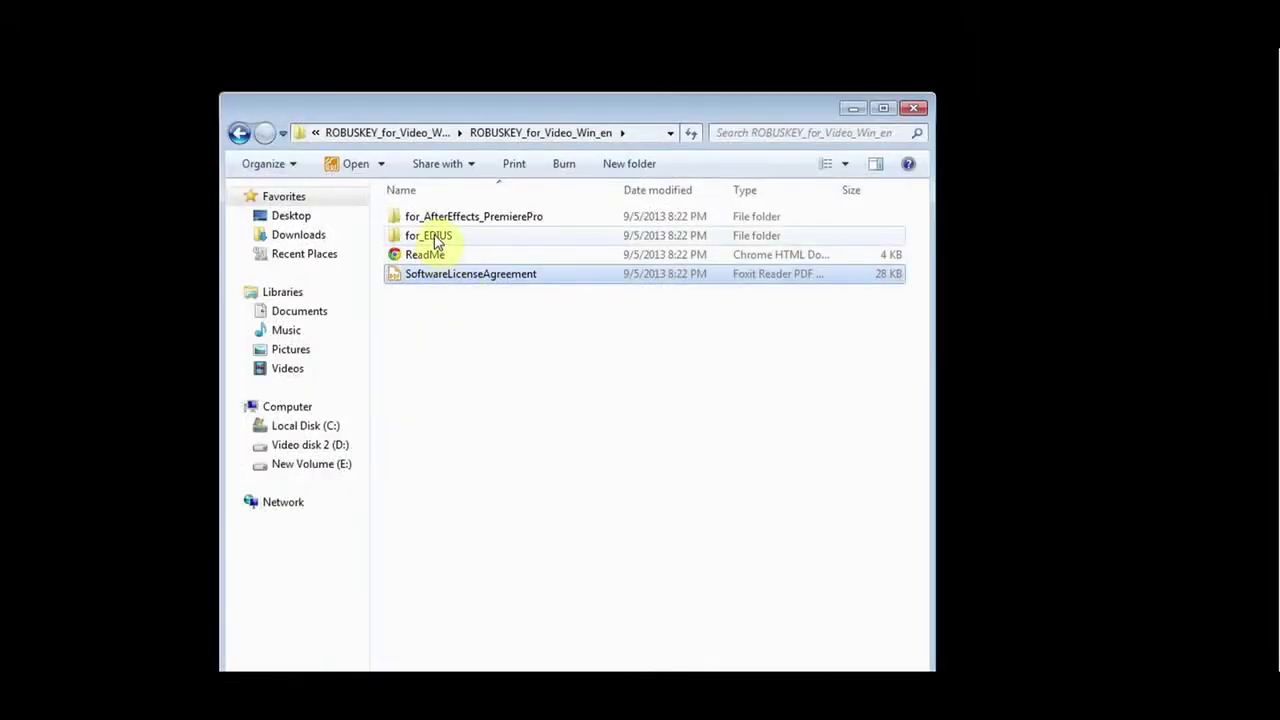
{"action": "double_click", "coordinate": [436, 240]}
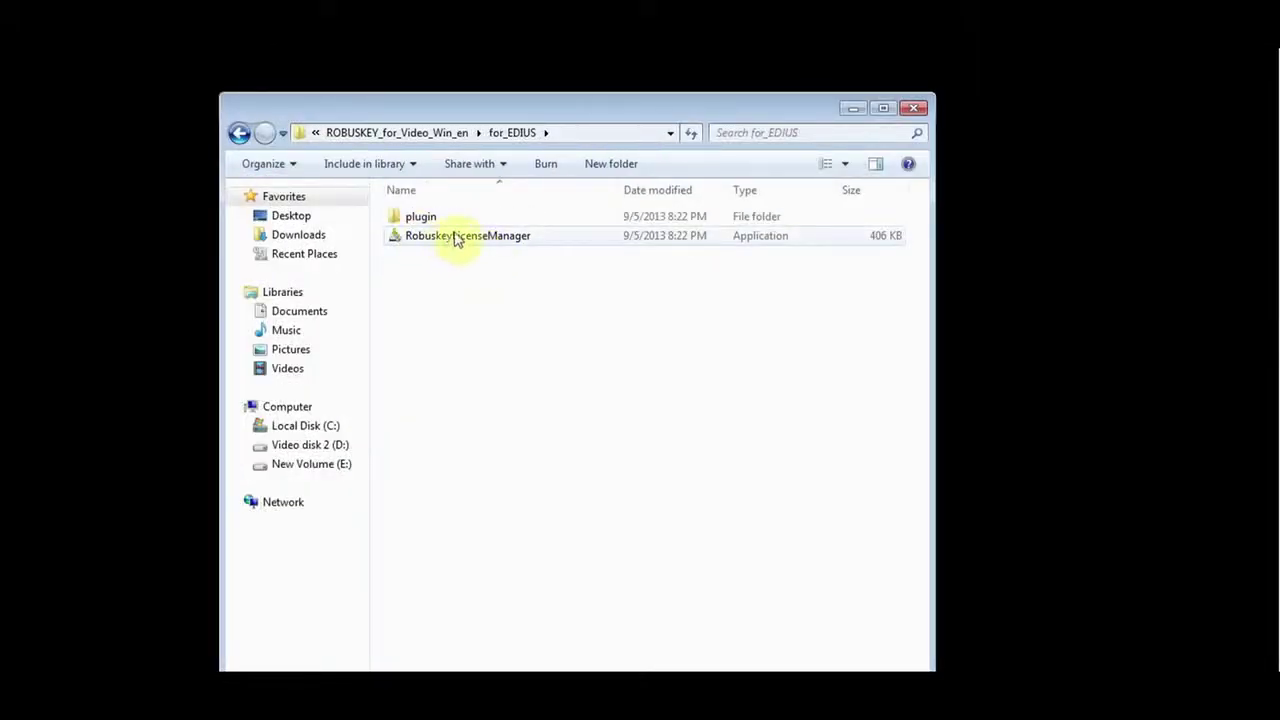
Install the ROBUSKEY plugin for EDIUS 7 with RobuskeyLicenseManager, then launch EDIUS 7.
{"action": "left_click", "coordinate": [527, 245]}
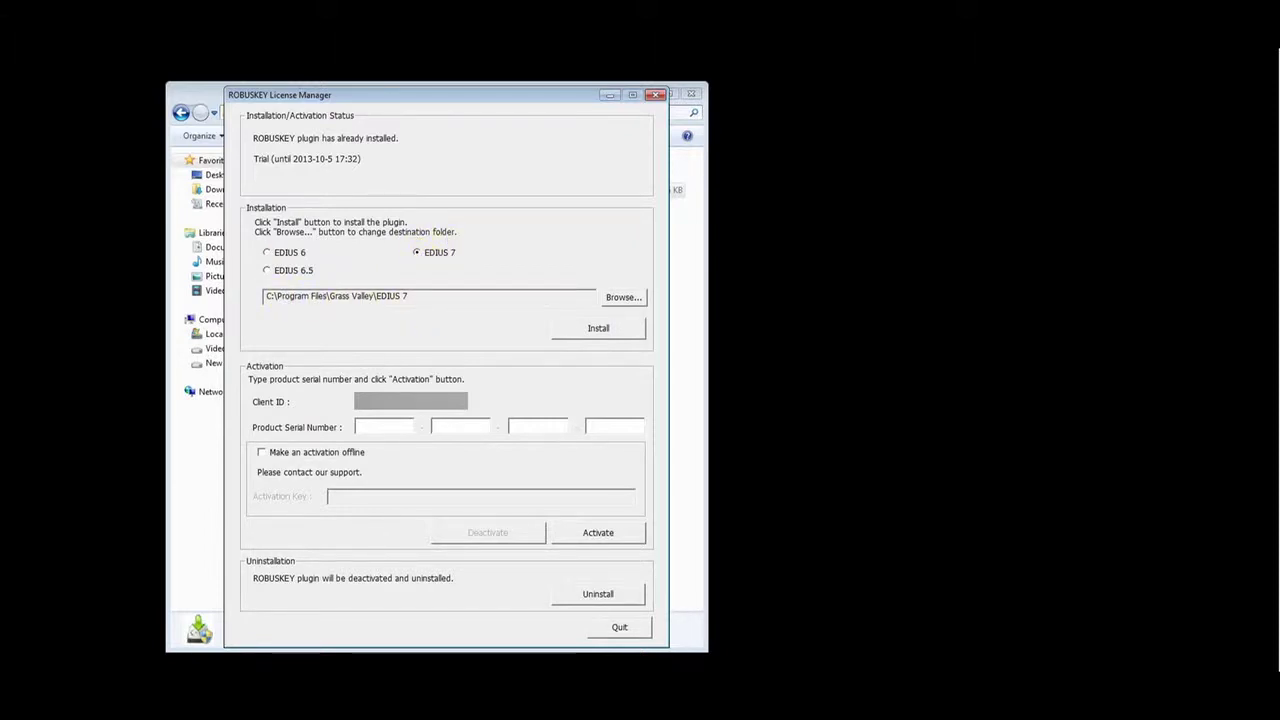
{"action": "left_click", "coordinate": [600, 330]}
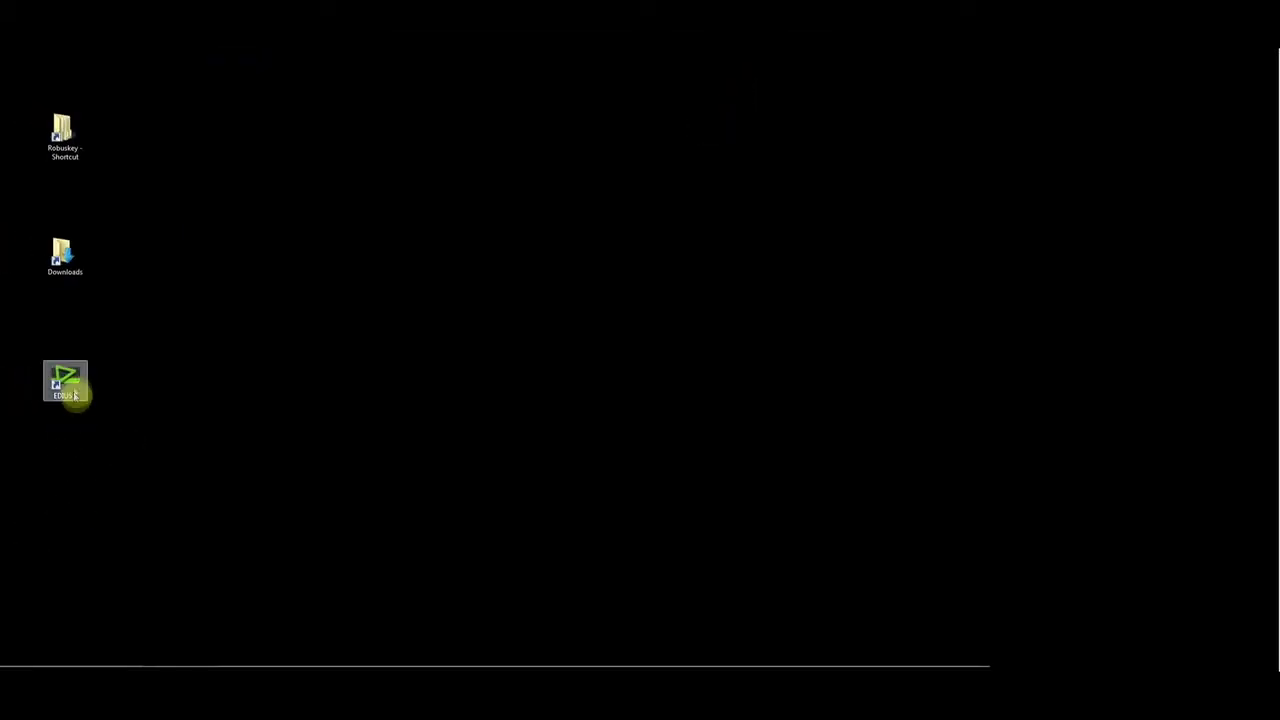
{"action": "double_click", "coordinate": [68, 383]}
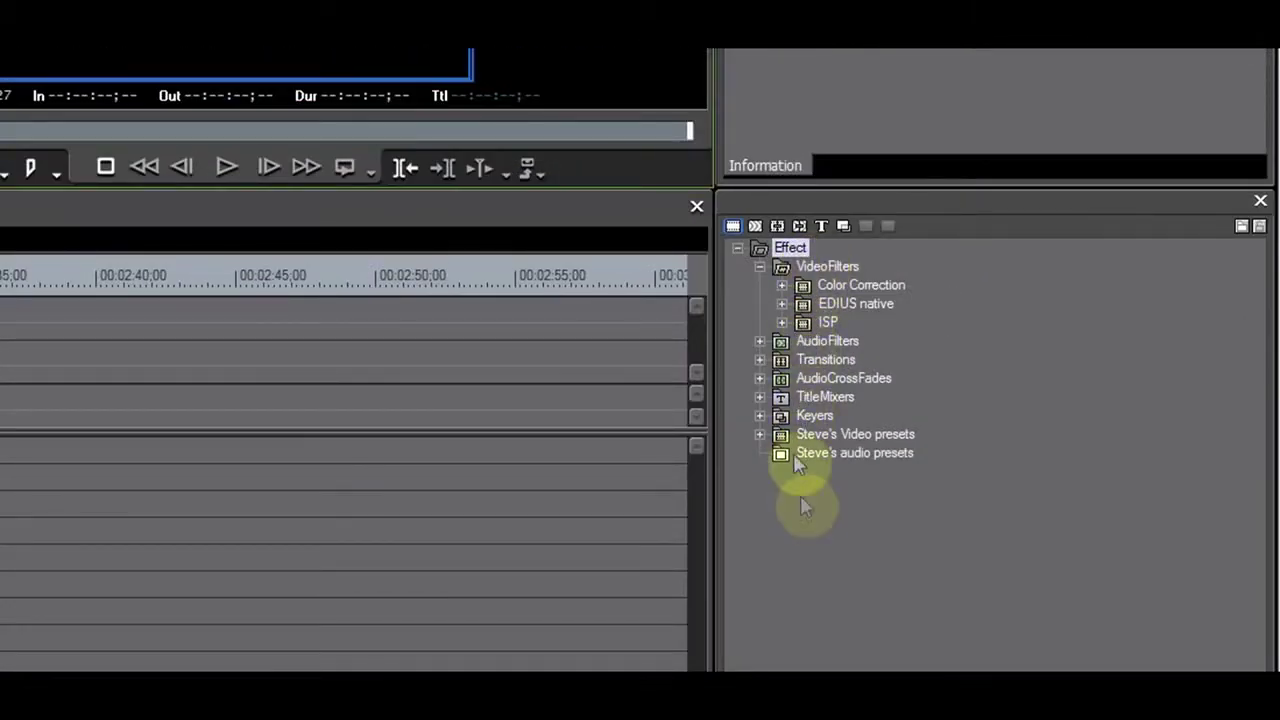
Check that ISP filters list Clip Alpha, ROBUSKEY Blue and ROBUSKEY Green, then close EDIUS.
{"action": "left_click", "coordinate": [782, 322]}
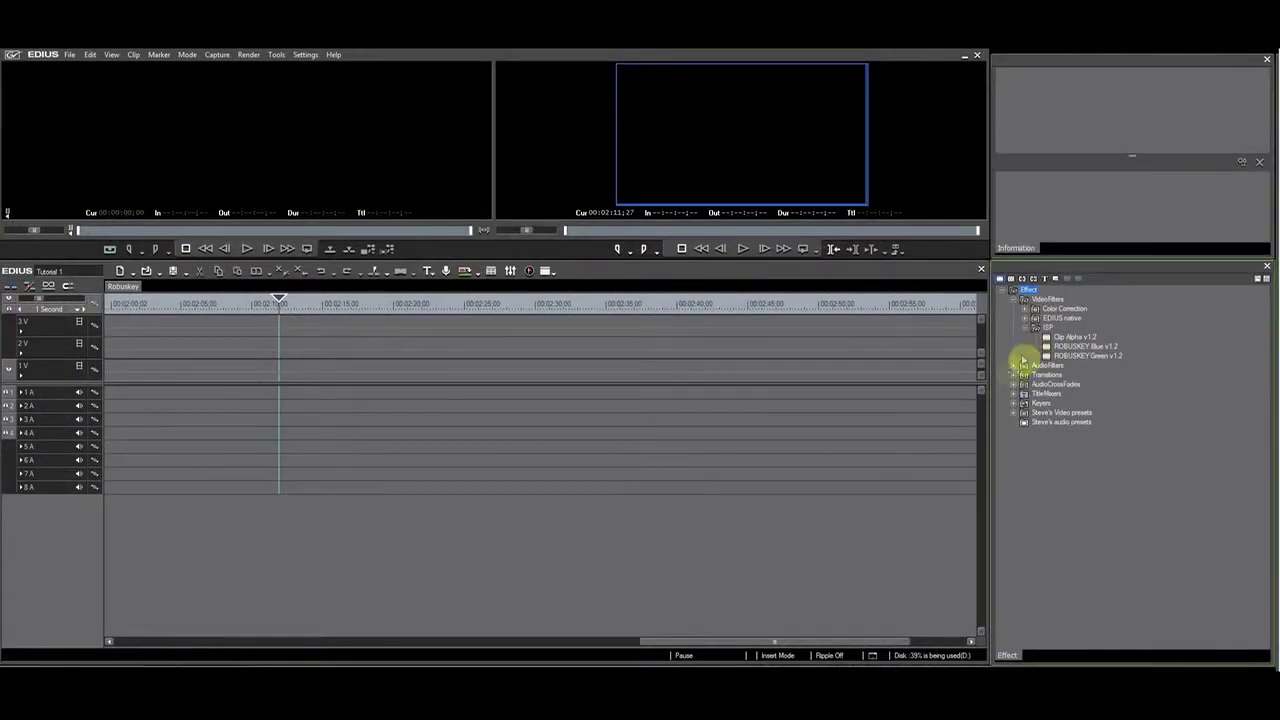
{"action": "left_click", "coordinate": [1027, 328]}
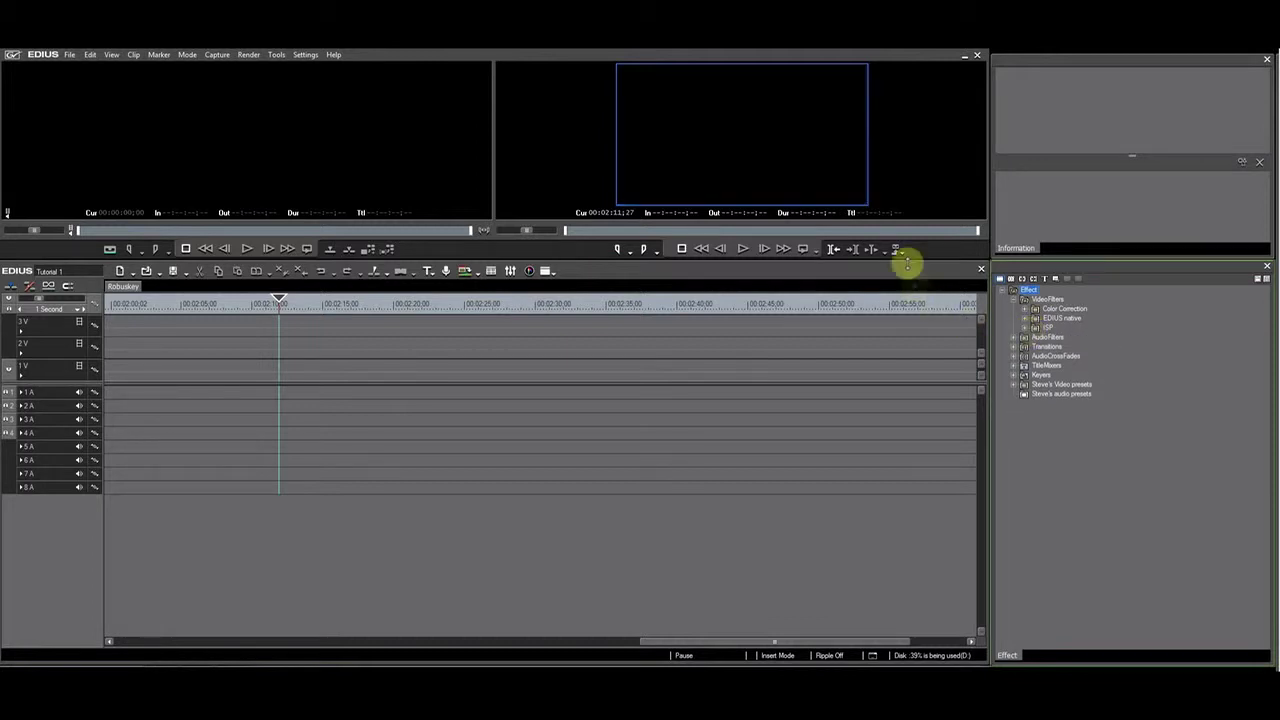
{"action": "left_click", "coordinate": [978, 56]}
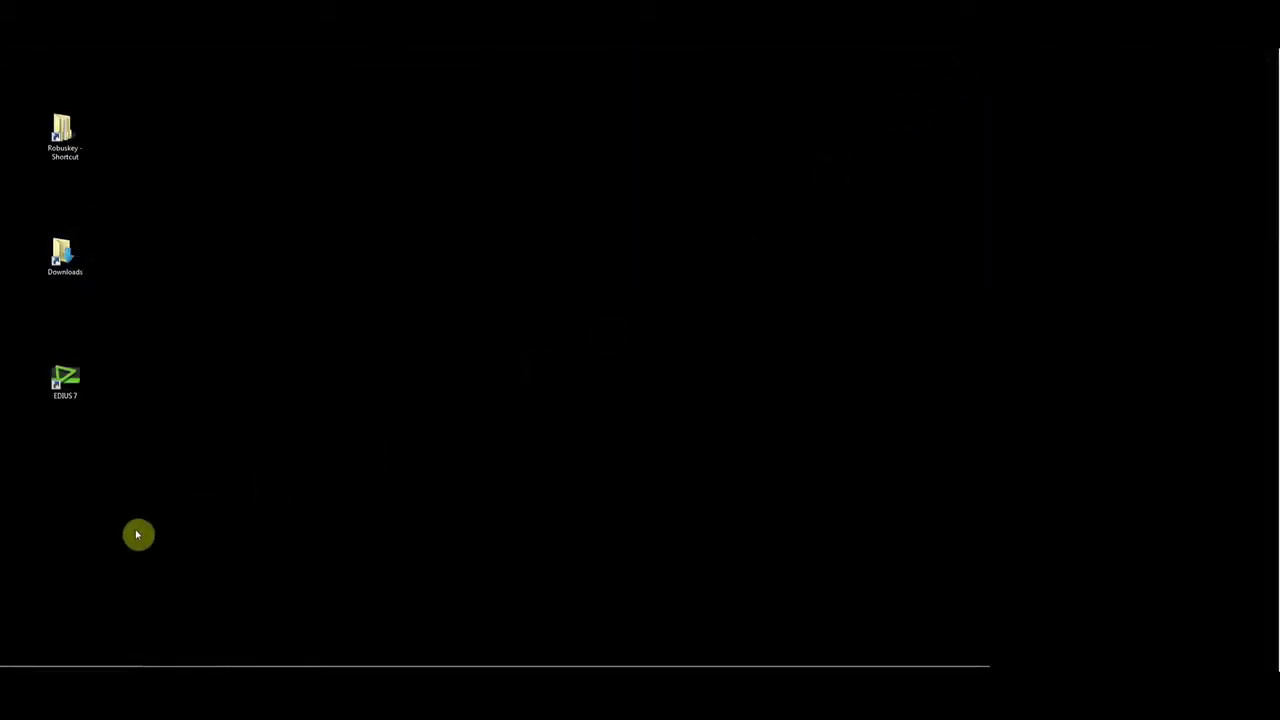
Launch the ROBUSKEY License Manager from the extracted for_EDIUS folder.
{"action": "double_click", "coordinate": [64, 138]}
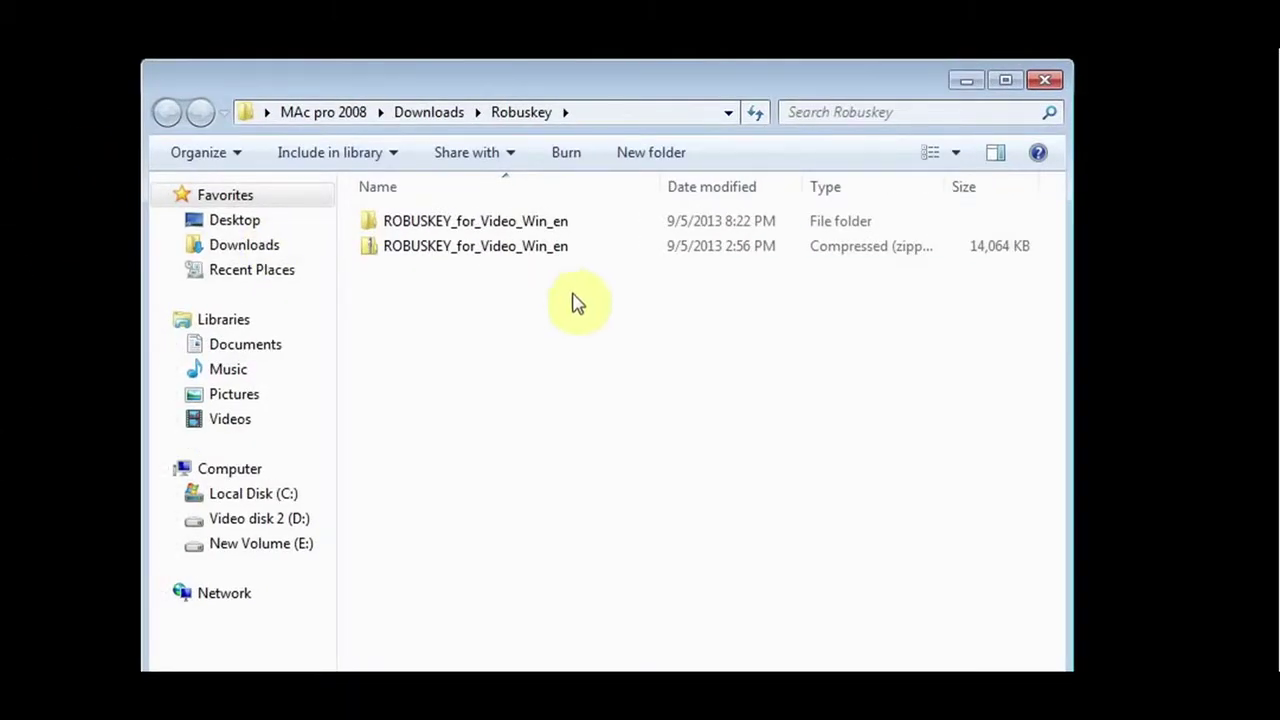
{"action": "double_click", "coordinate": [568, 230]}
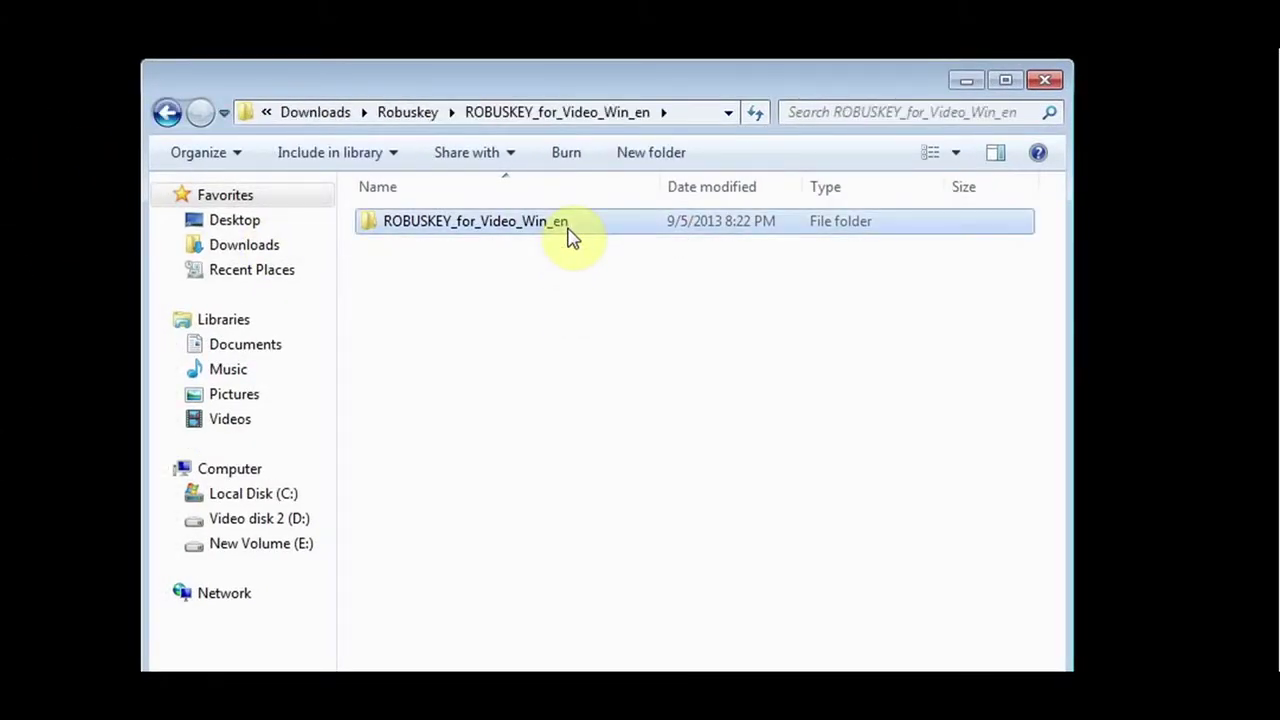
{"action": "double_click", "coordinate": [572, 236]}
{"action": "double_click", "coordinate": [443, 249]}
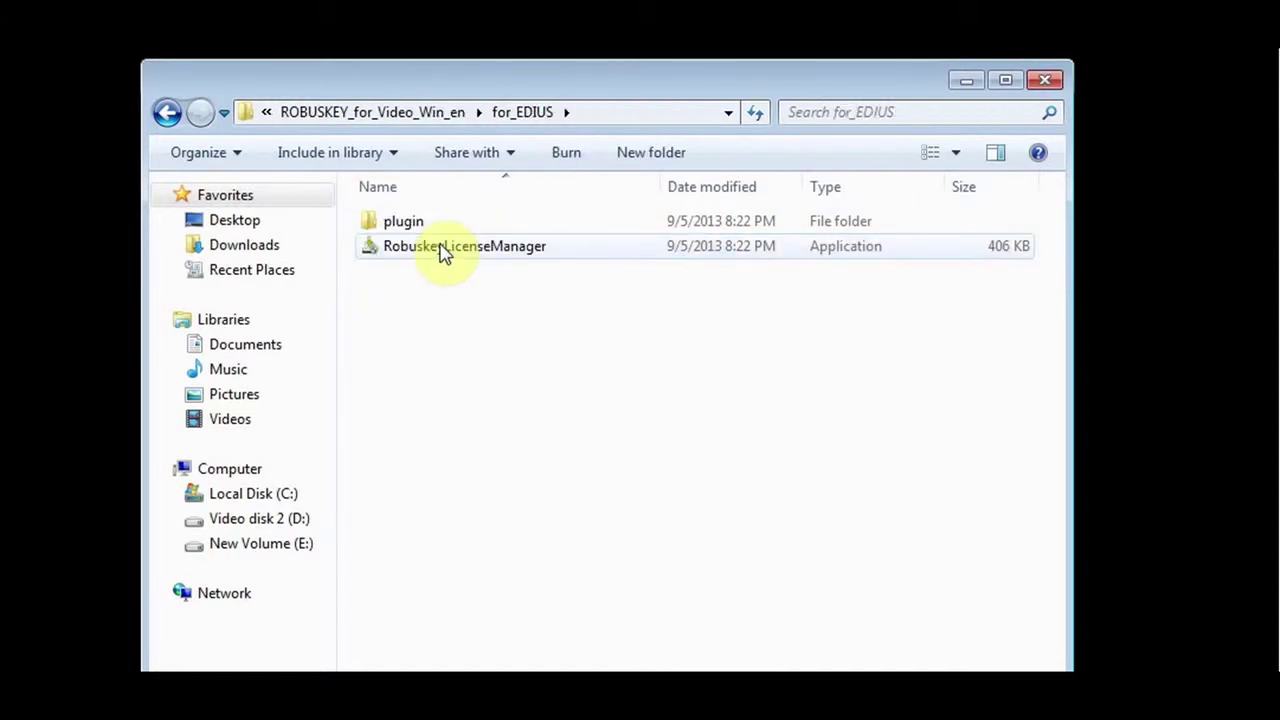
{"action": "double_click", "coordinate": [443, 249]}
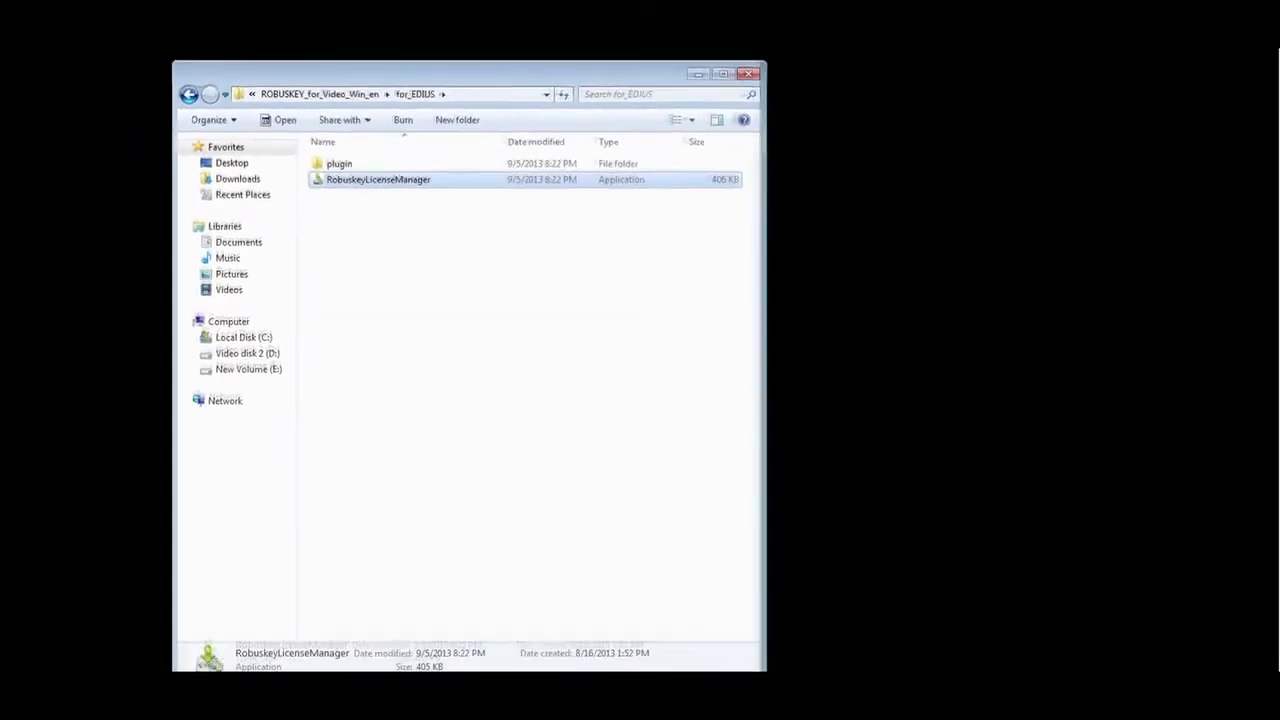
Paste the purchased product serial number and activate the ROBUSKEY licence.
{"action": "right_click", "coordinate": [427, 431]}
{"action": "left_click", "coordinate": [460, 490]}
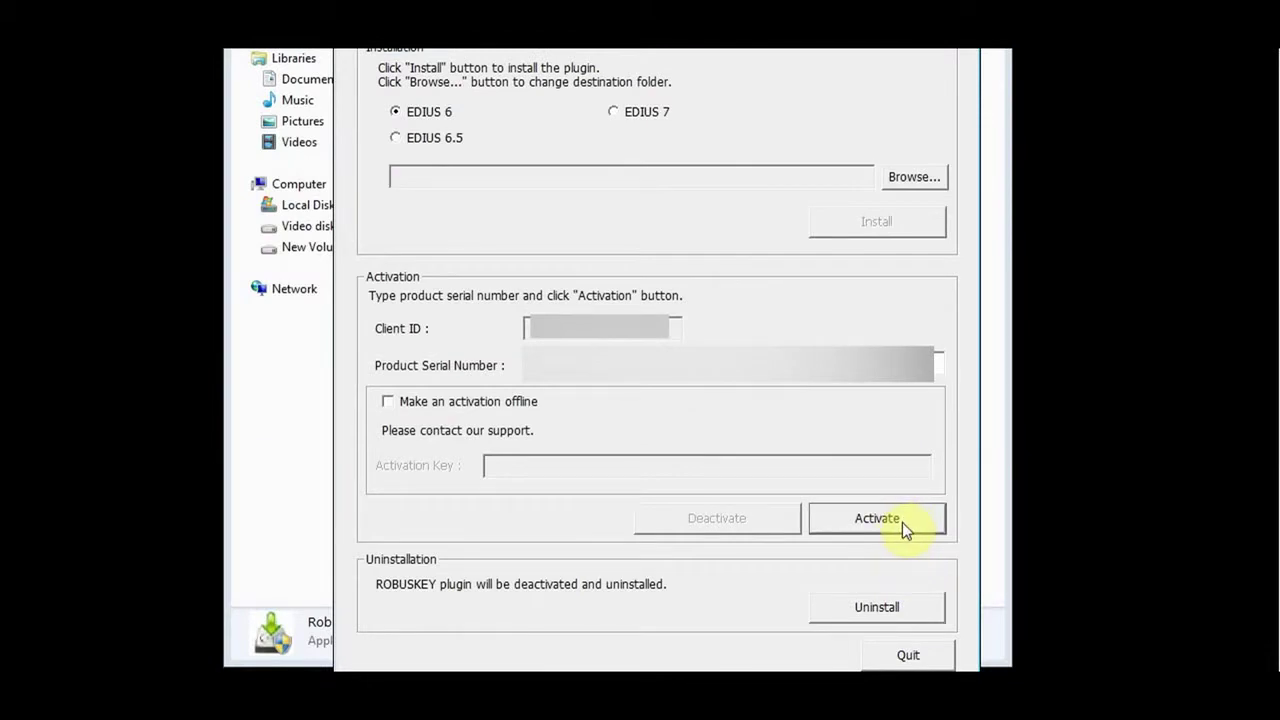
{"action": "left_click", "coordinate": [902, 522]}
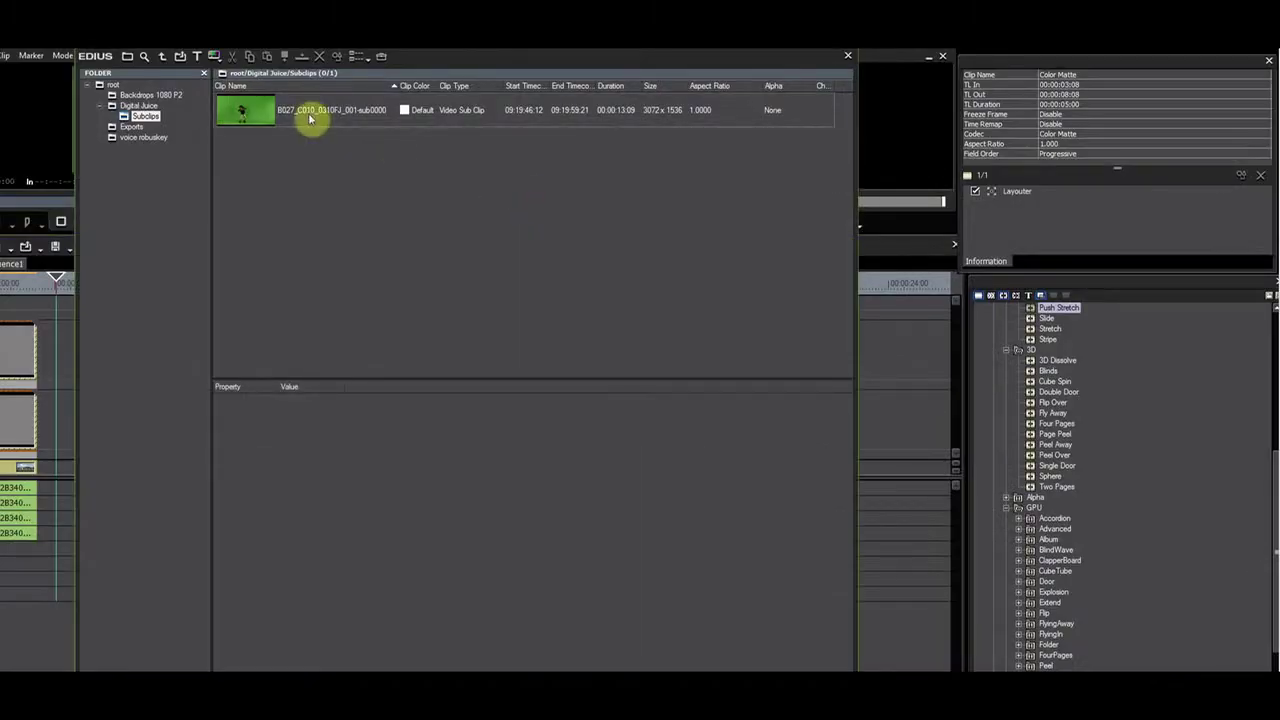
Review the green-screen subclip's video properties.
{"action": "right_click", "coordinate": [309, 119]}
{"action": "left_click", "coordinate": [402, 555]}
{"action": "right_click", "coordinate": [309, 119]}
{"action": "left_click", "coordinate": [401, 555]}
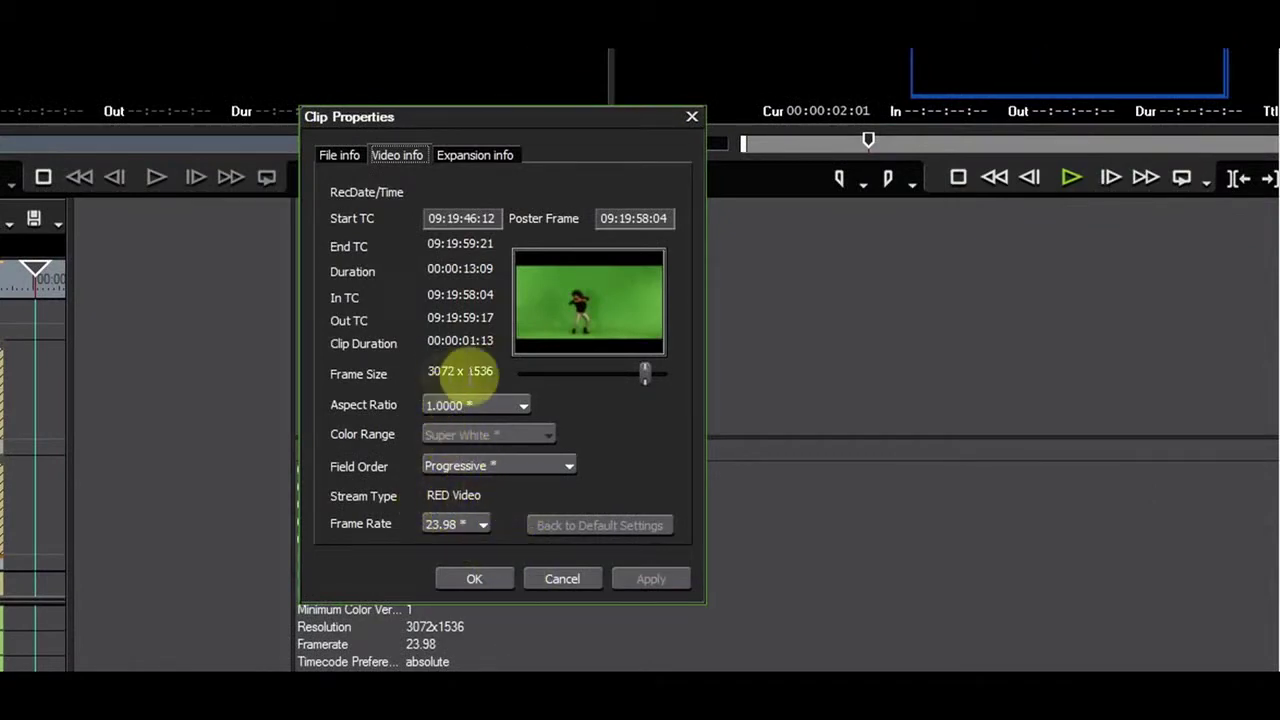
{"action": "left_click", "coordinate": [476, 580]}
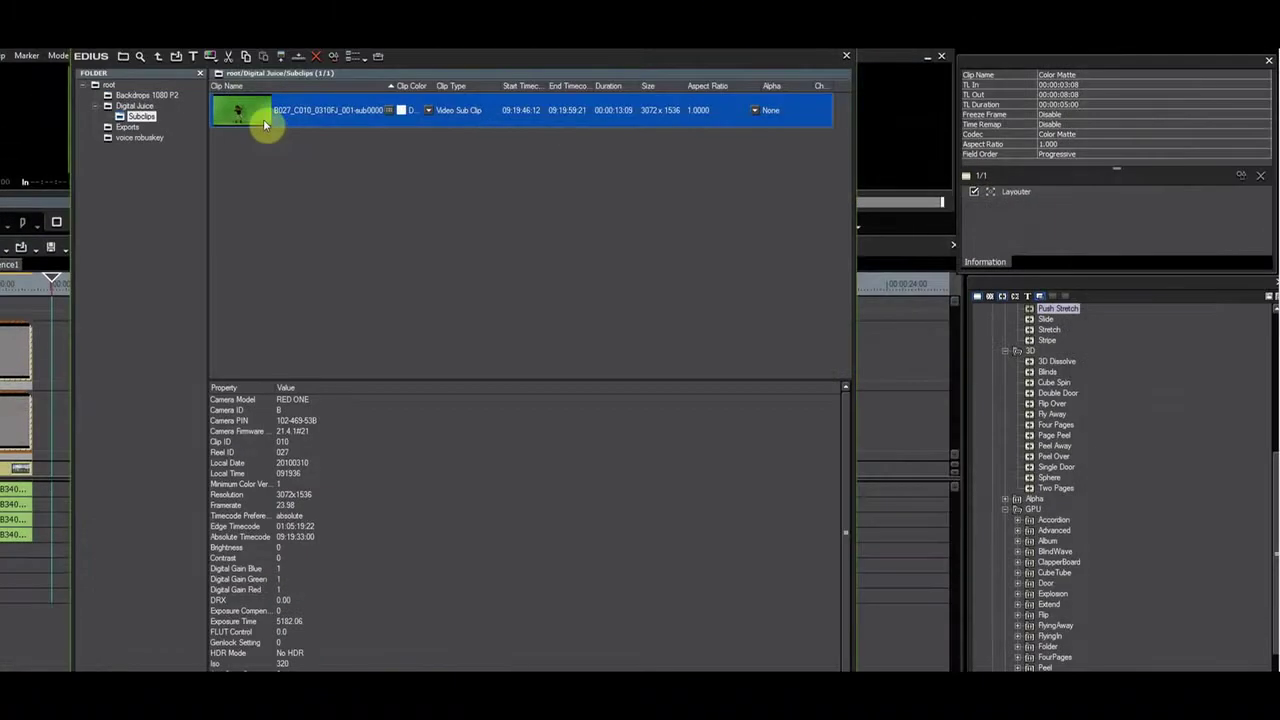
Start converting the subclip to a Grass Valley HQX Online Quality AVI file.
{"action": "right_click", "coordinate": [373, 1]}
{"action": "mouse_move", "coordinate": [394, 290]}
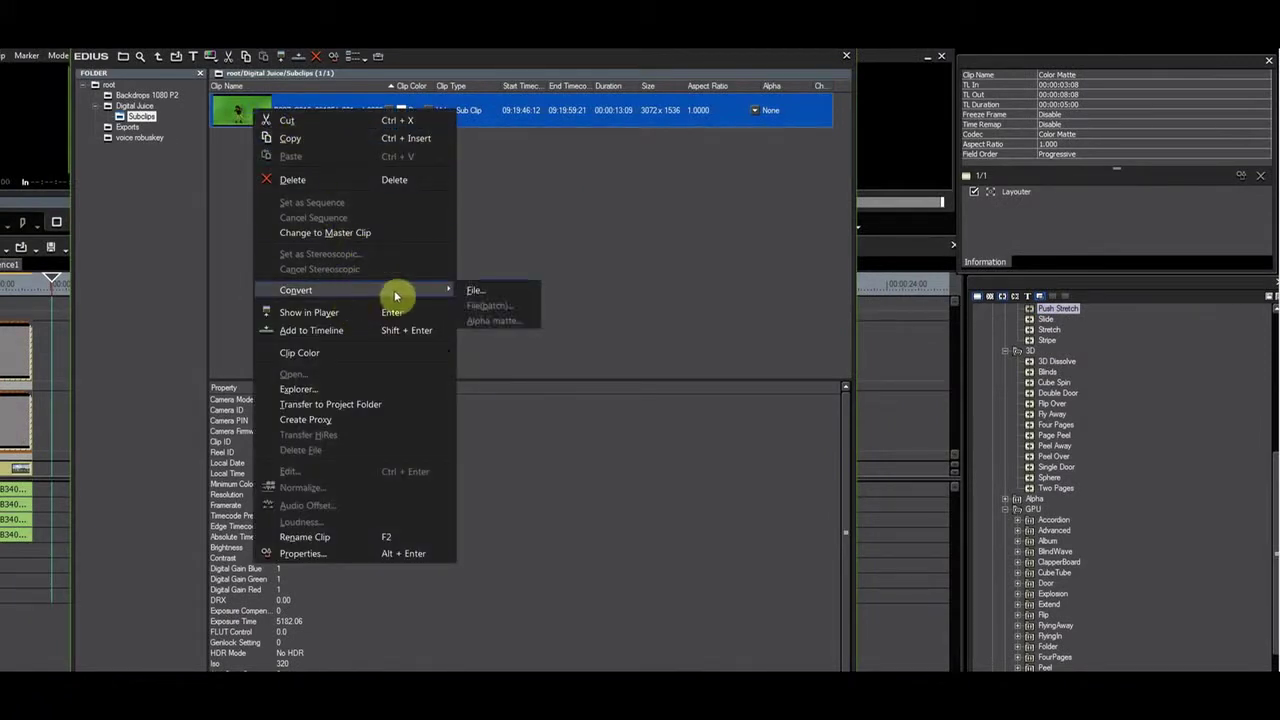
{"action": "left_click", "coordinate": [471, 291]}
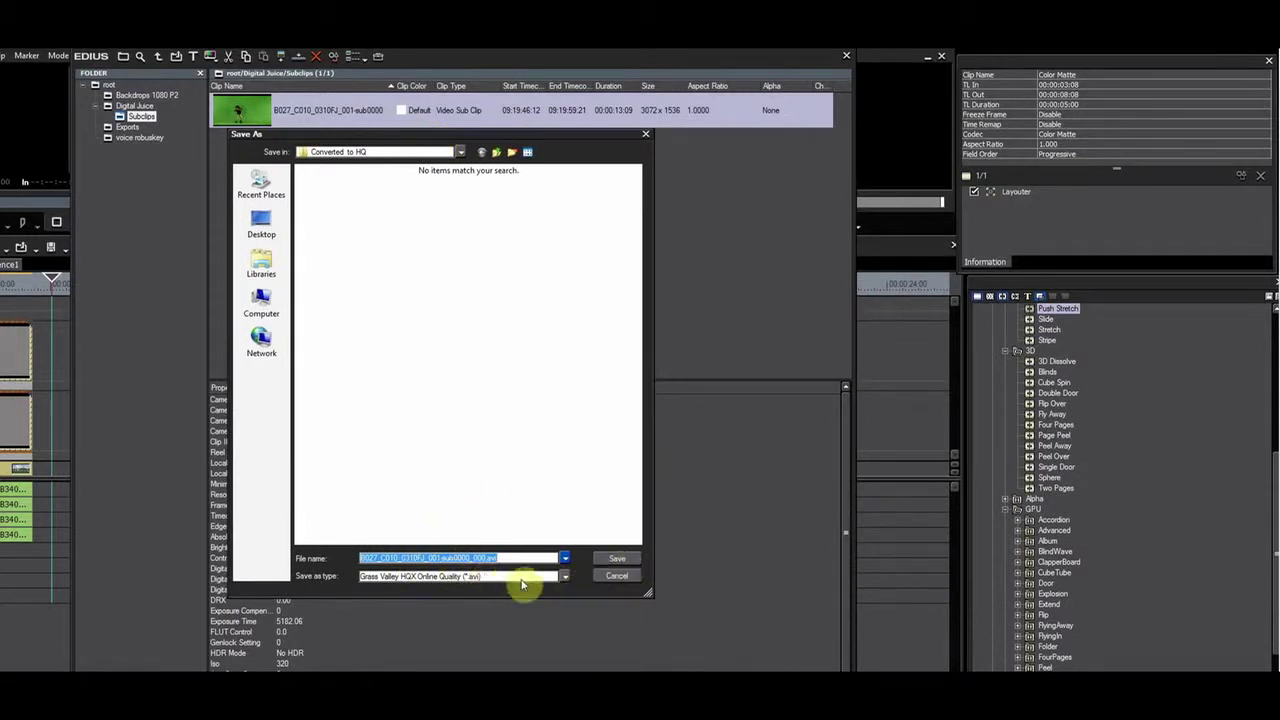
Save the HQX conversion and confirm its stream type: 10-bit AVI at 84.2 Mbps.
{"action": "left_click", "coordinate": [618, 561]}
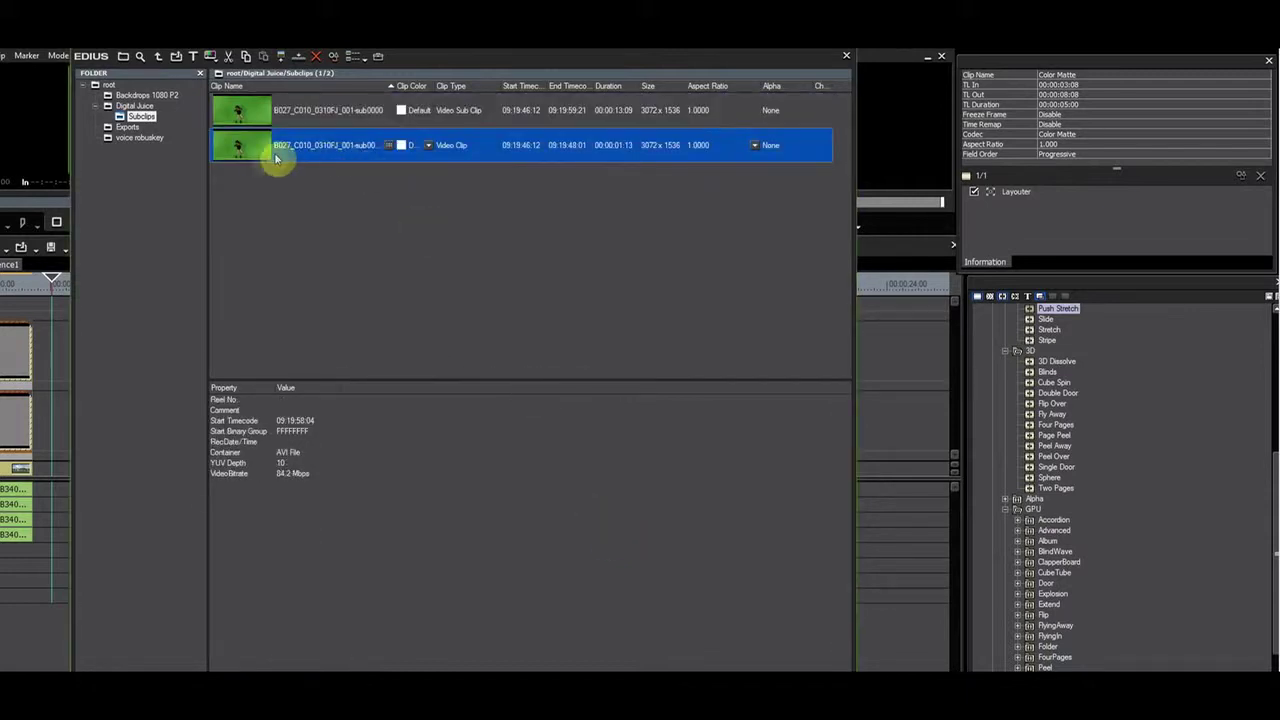
{"action": "right_click", "coordinate": [253, 149]}
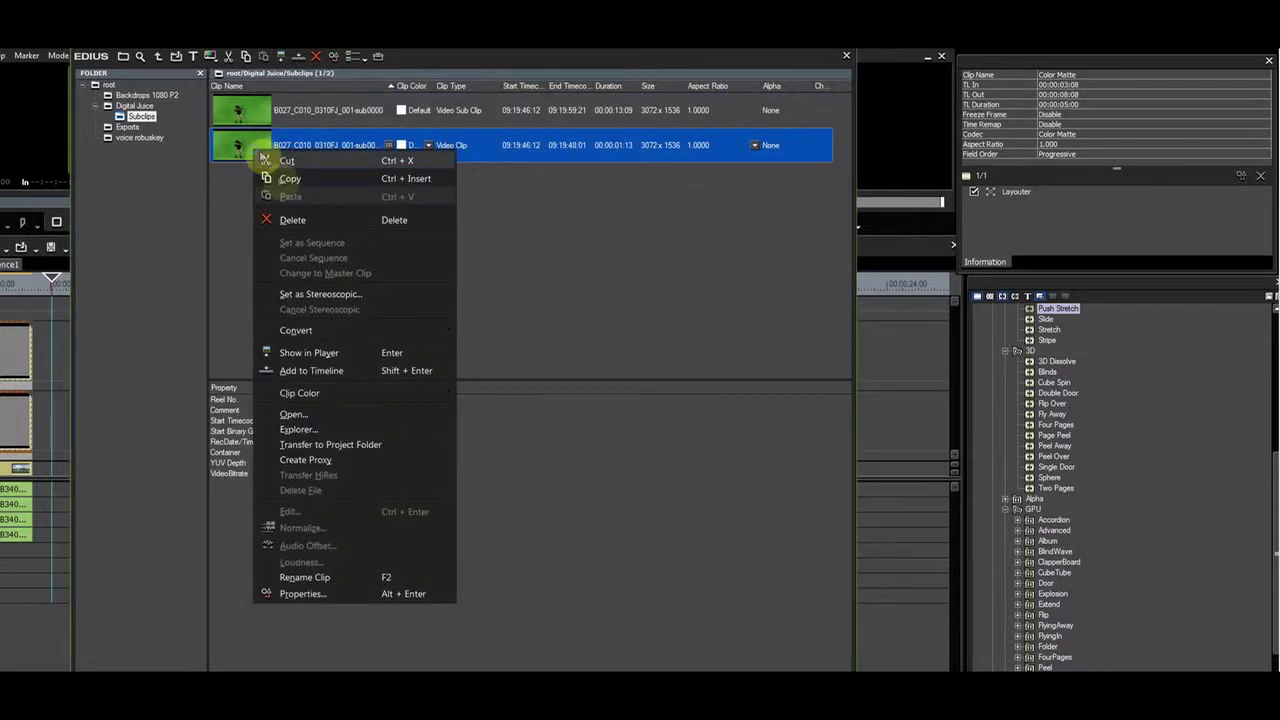
{"action": "left_click", "coordinate": [343, 593]}
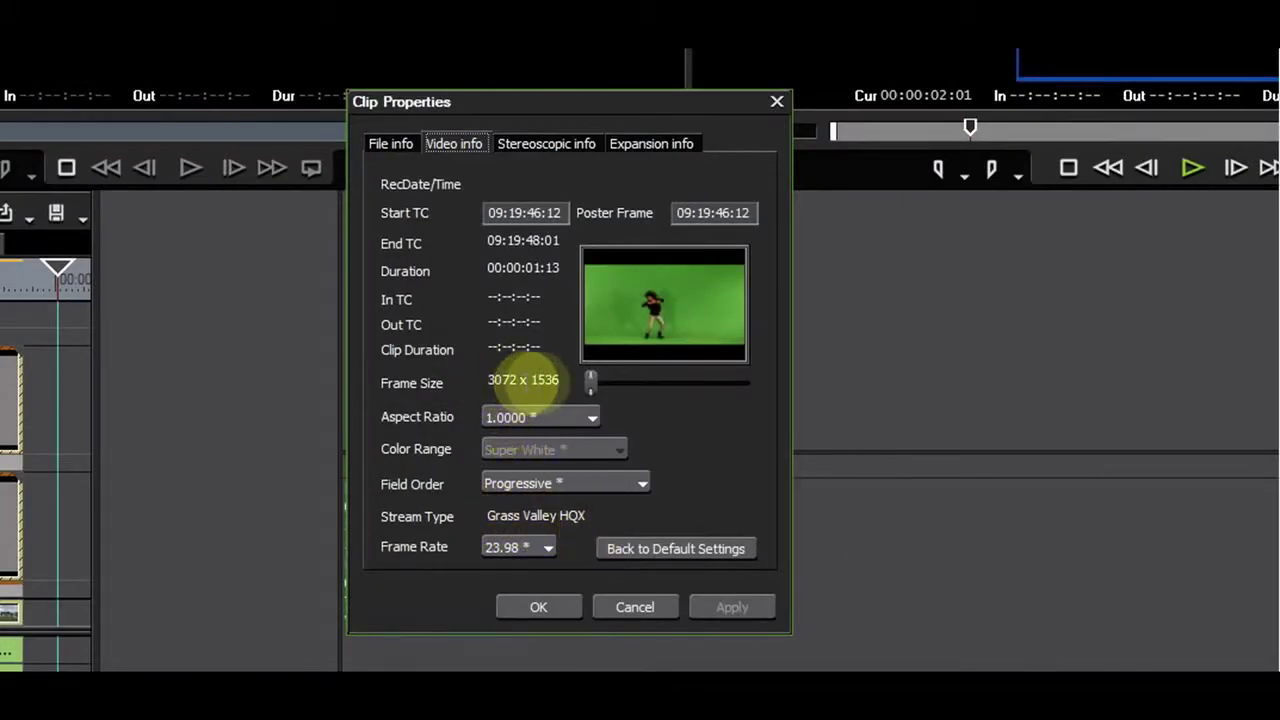
{"action": "left_click", "coordinate": [536, 604]}
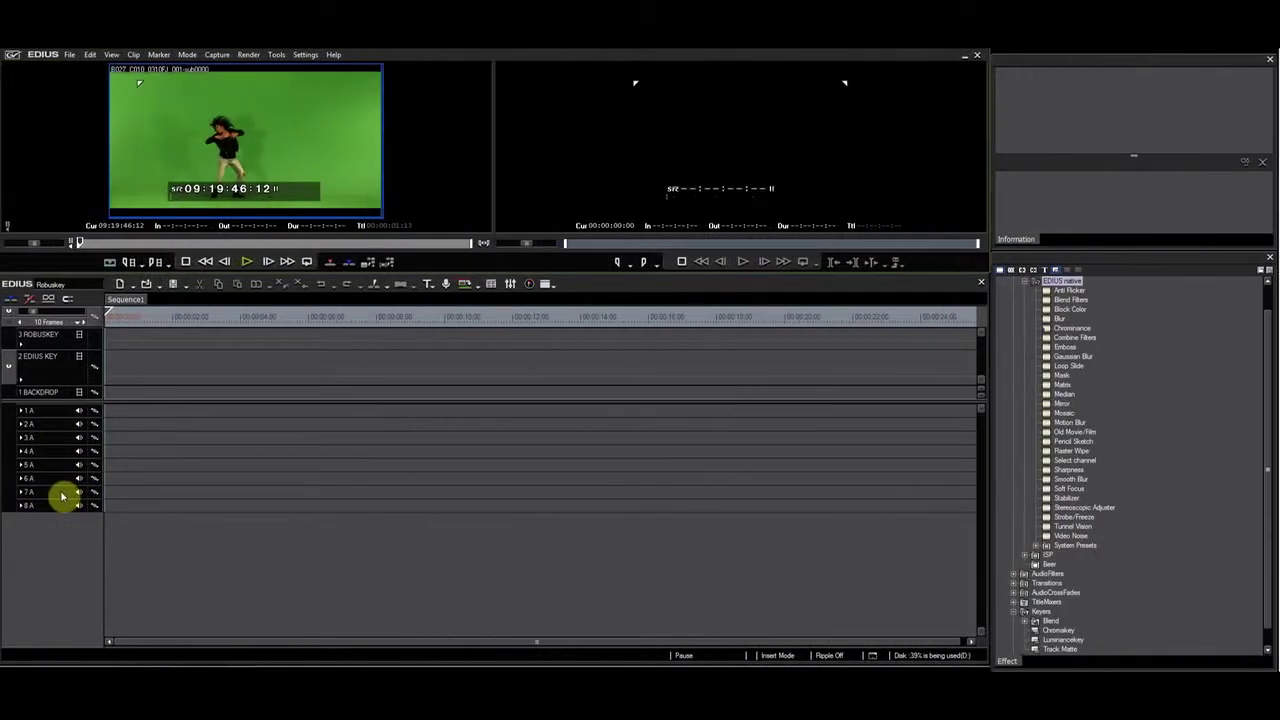
Place the dancer on EDIUS KEY and ROBUSKEY tracks, the landscape on BACKDROP, playhead at dancer's end.
{"action": "key", "text": "bracketleft"}
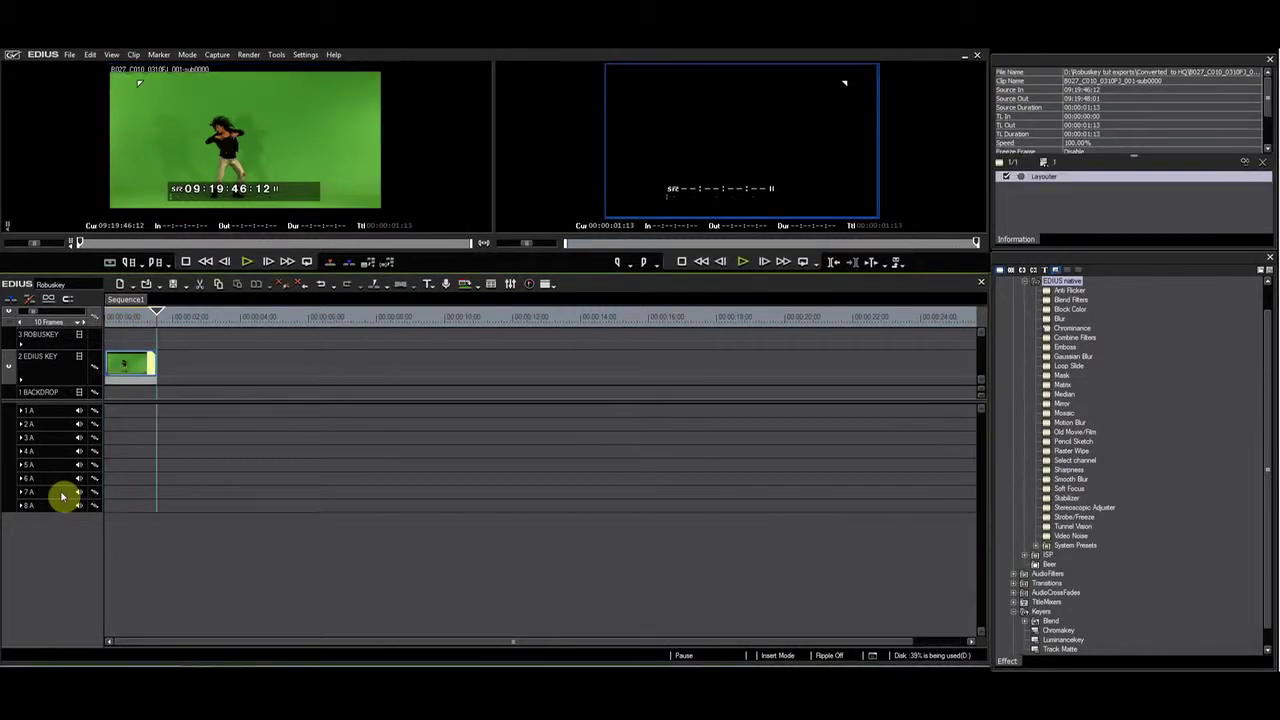
{"action": "key", "text": "Home"}
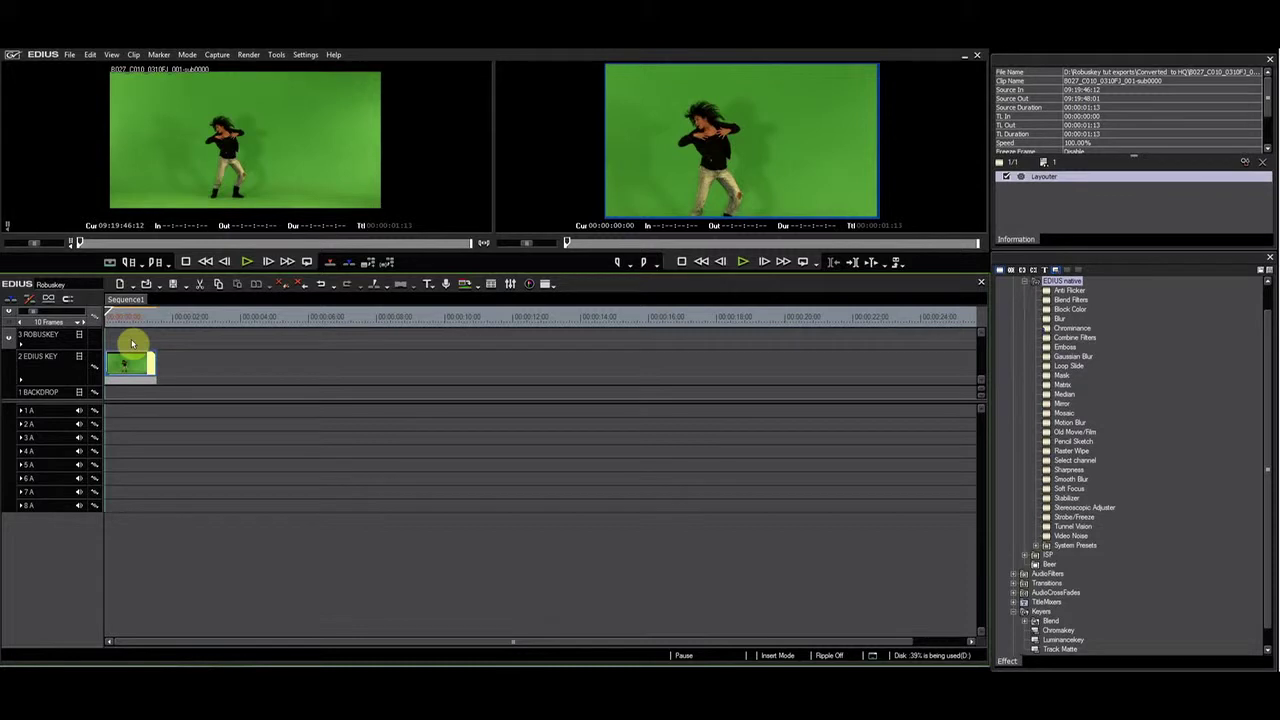
{"action": "key", "text": "bracketleft"}
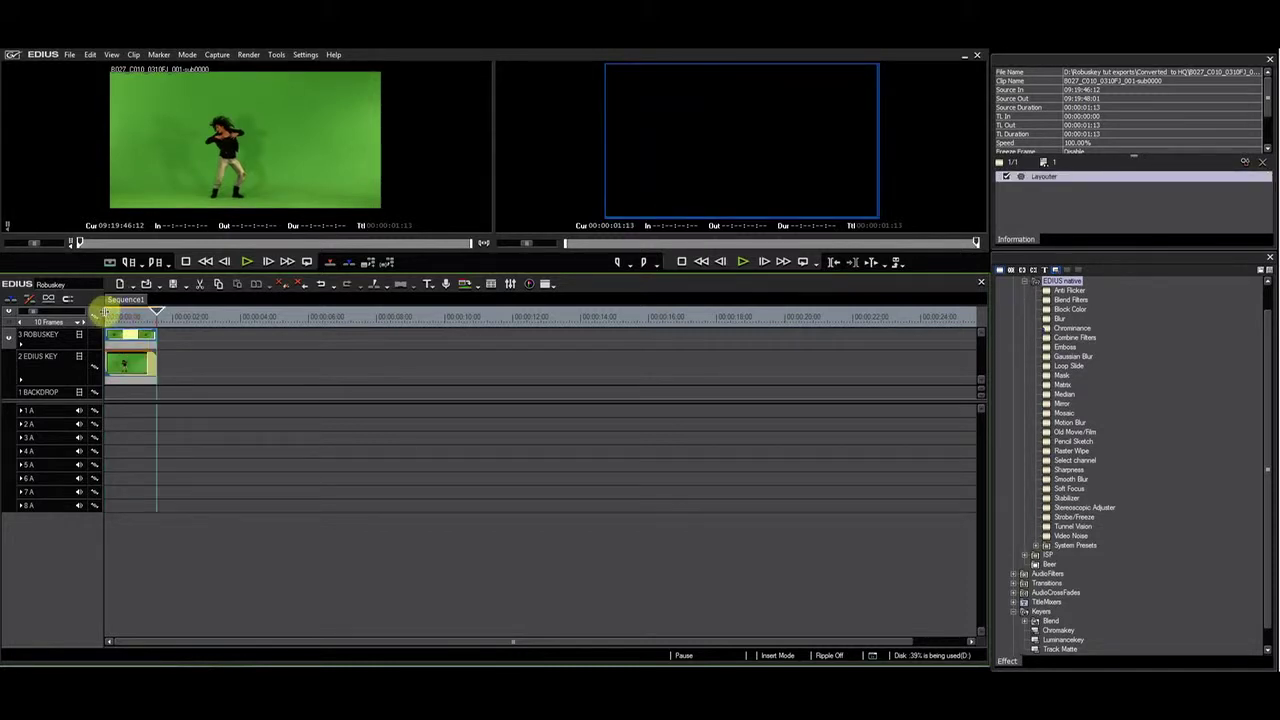
{"action": "key", "text": "Home"}
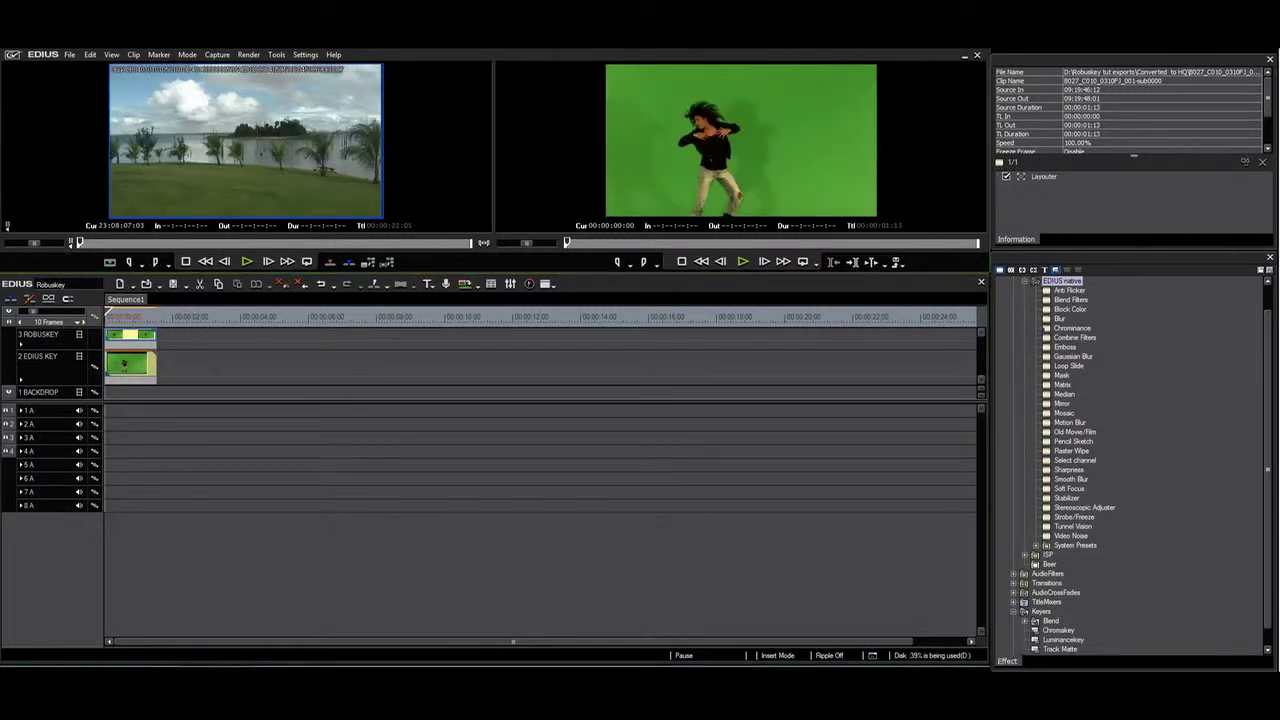
{"action": "key", "text": "bracketleft"}
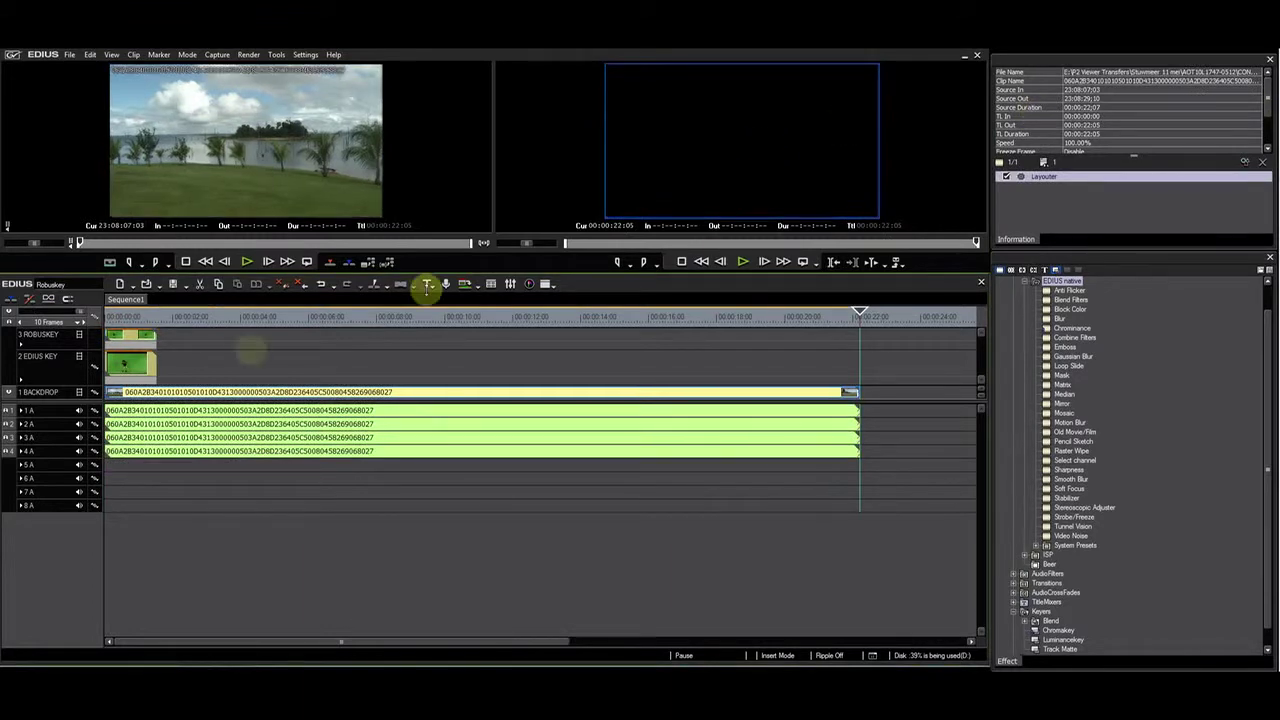
{"action": "left_click", "coordinate": [163, 320]}
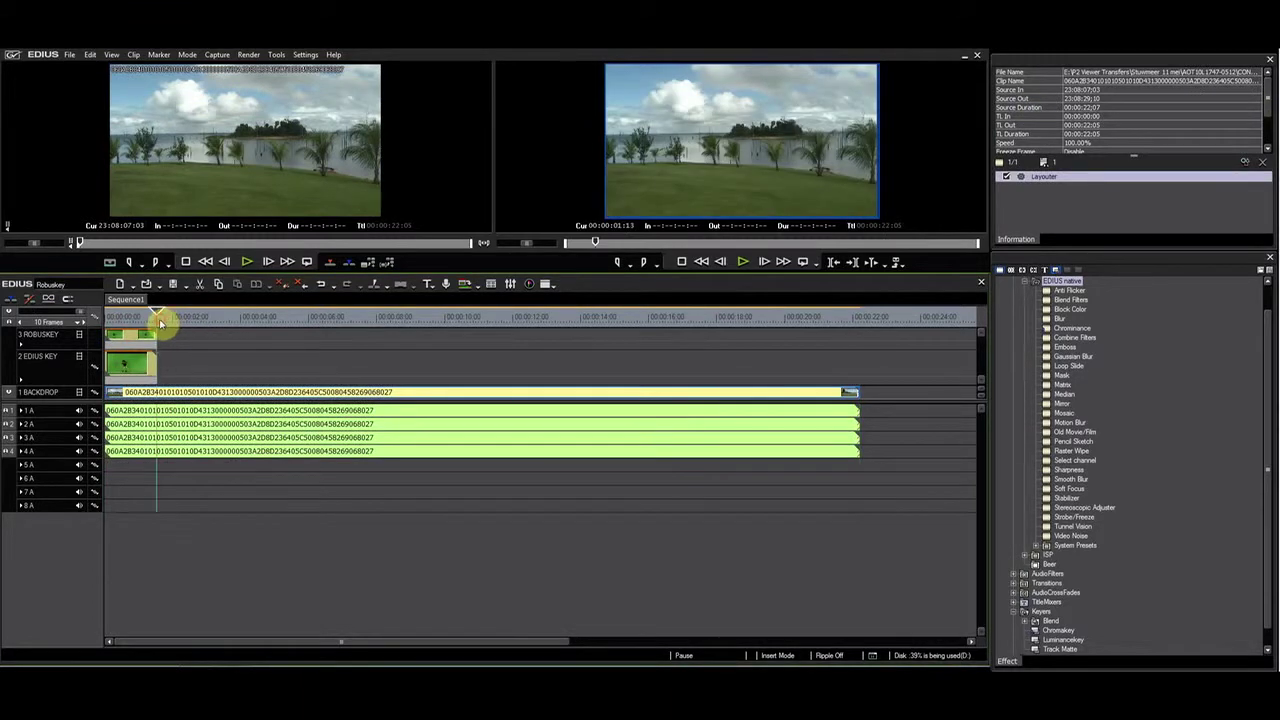
Trim the backdrop at the playhead and apply Chromakey to the EDIUS KEY dancer clip.
{"action": "key", "text": "m"}
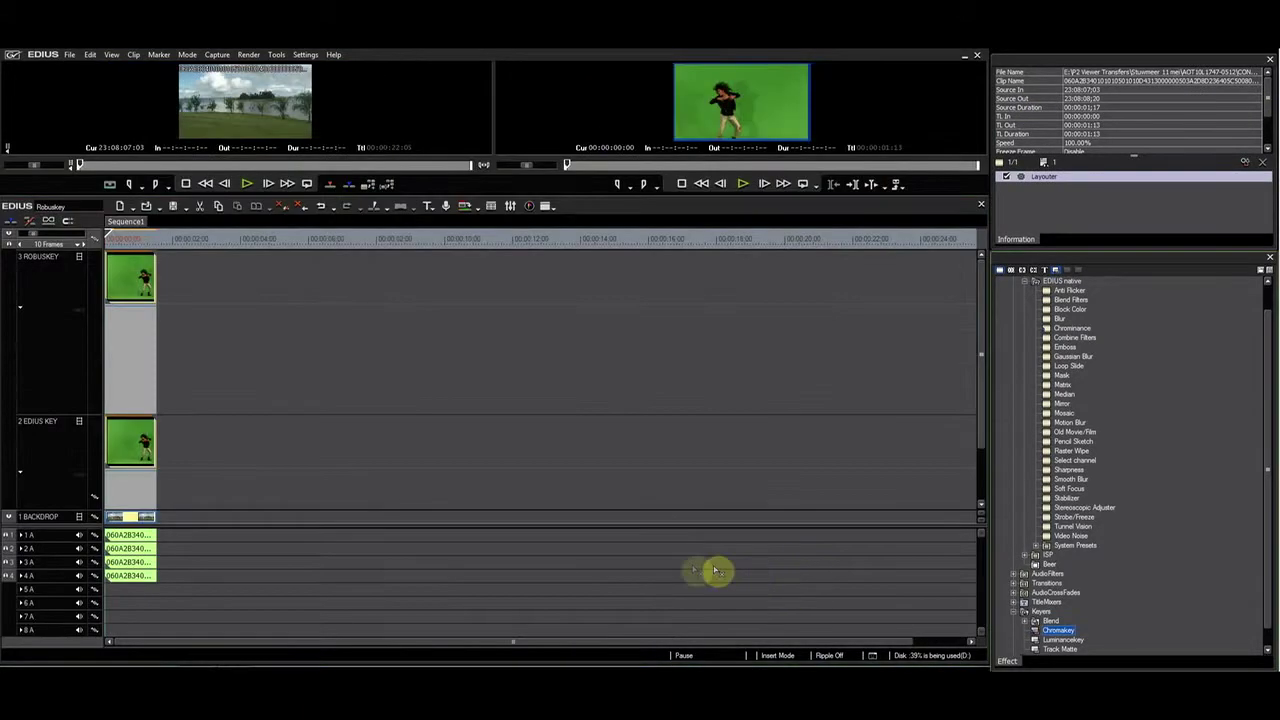
{"action": "left_click_drag", "start_coordinate": [711, 571], "coordinate": [145, 500]}
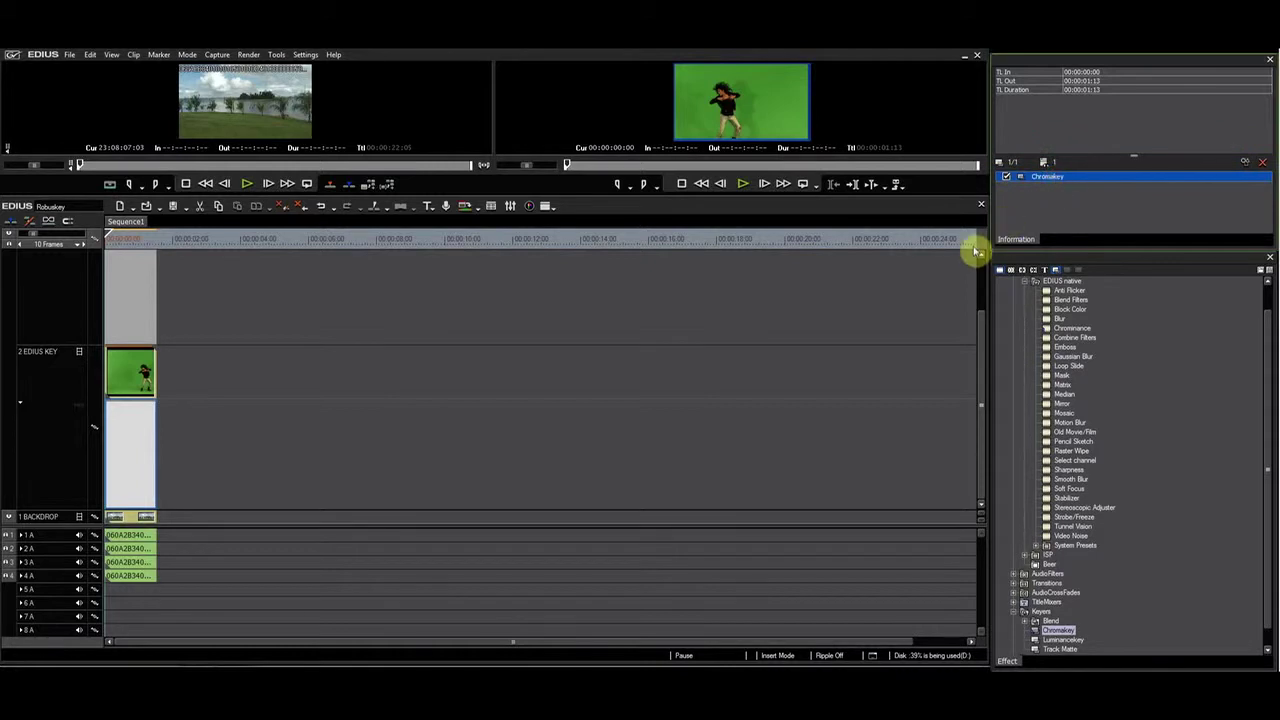
{"action": "left_click", "coordinate": [20, 407]}
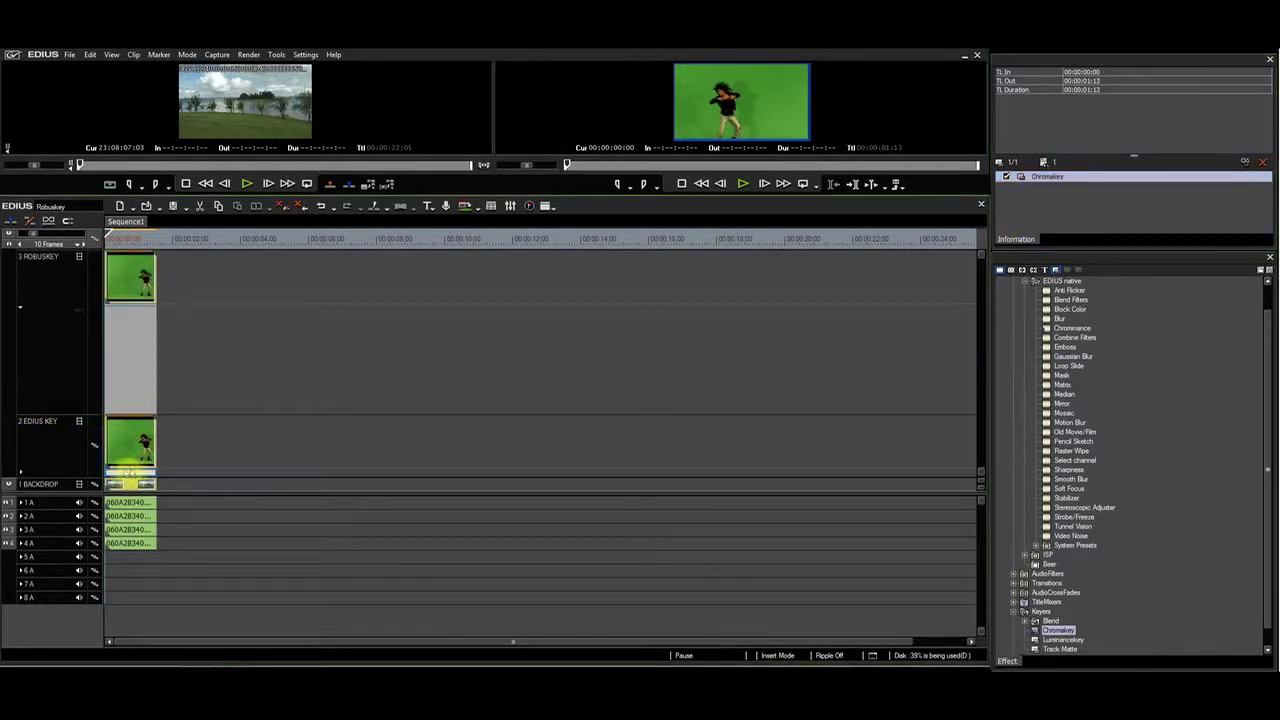
Sample the green background as the Chromakey key colour, then hide the EDIUS KEY track's video.
{"action": "double_click", "coordinate": [1052, 177]}
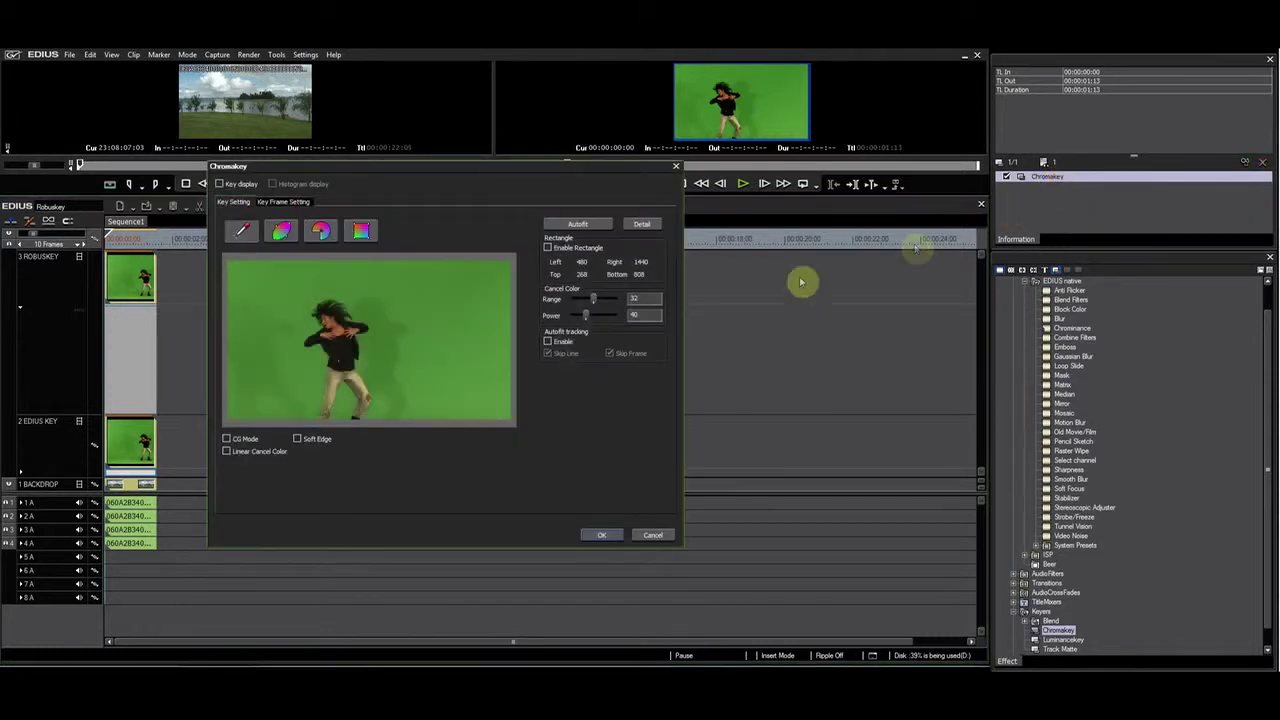
{"action": "left_click", "coordinate": [241, 231]}
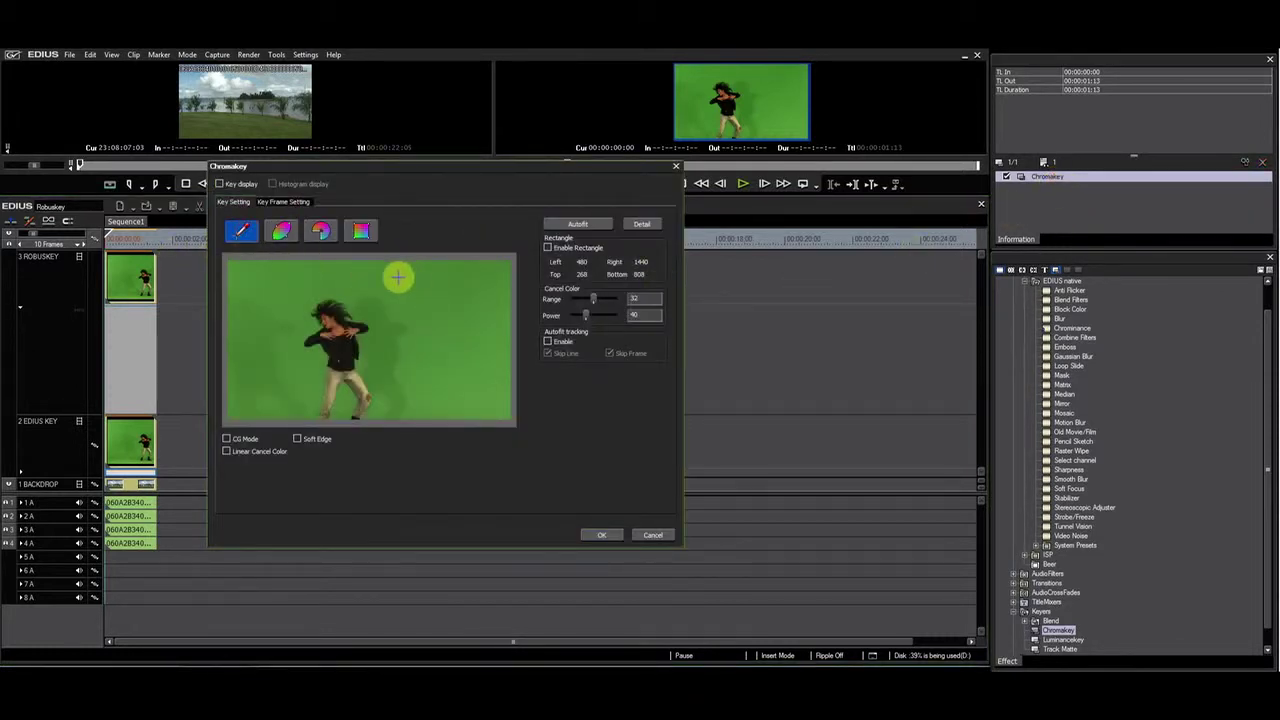
{"action": "left_click", "coordinate": [603, 535]}
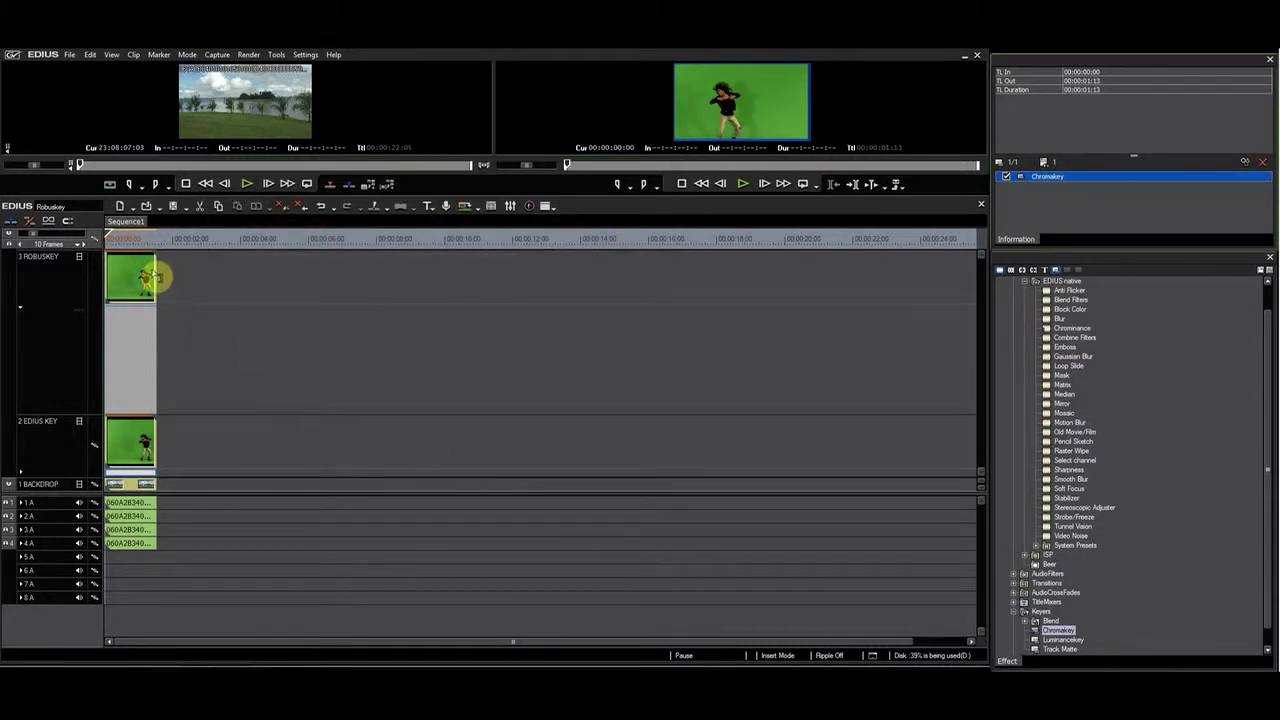
{"action": "left_click", "coordinate": [79, 256]}
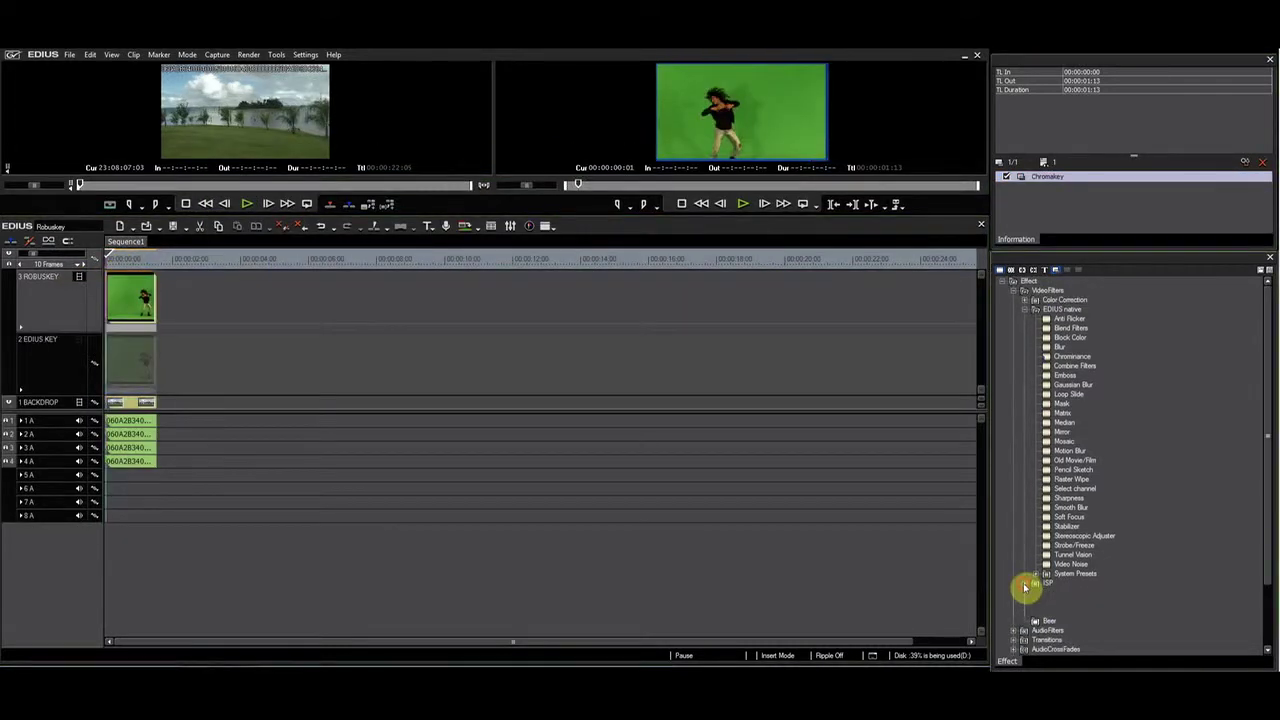
Apply ROBUSKEY Green v1.2 to the ROBUSKEY-track dancer and sample the green screen as key colour.
{"action": "left_click_drag", "start_coordinate": [1107, 614], "coordinate": [137, 318]}
{"action": "double_click", "coordinate": [1080, 188]}
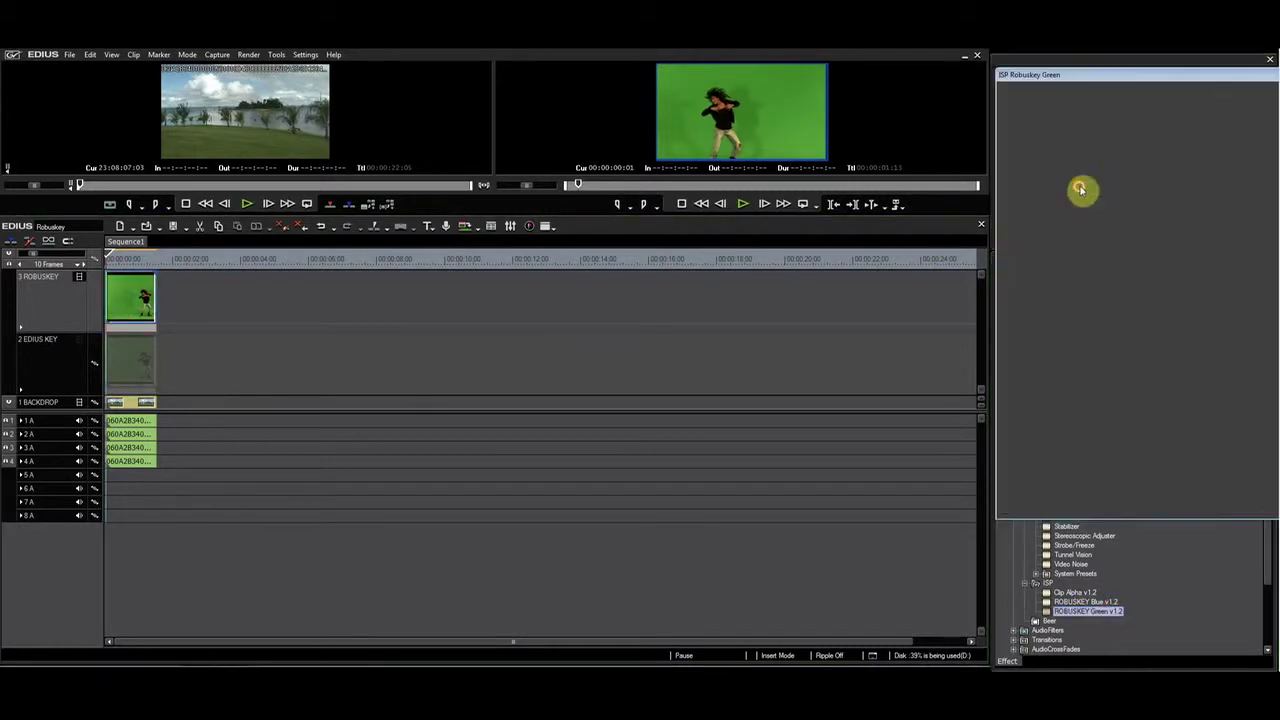
{"action": "left_click_drag", "start_coordinate": [1108, 78], "coordinate": [553, 195]}
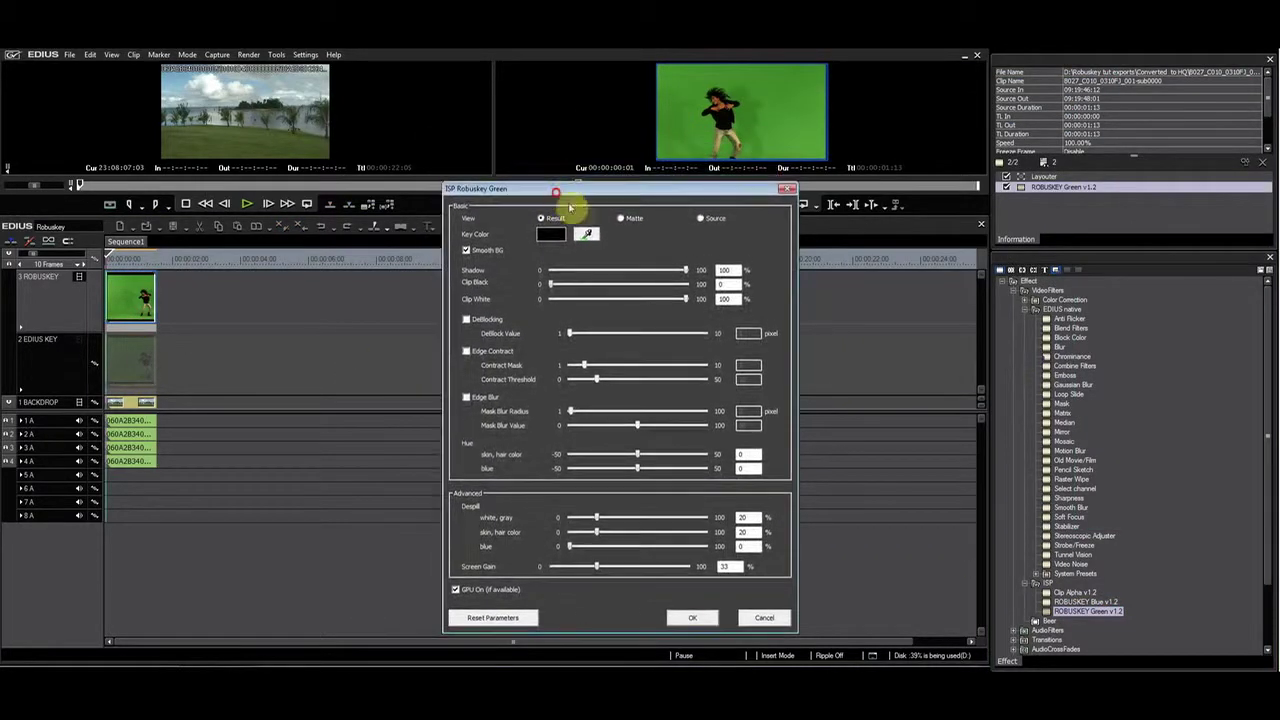
{"action": "left_click", "coordinate": [587, 234]}
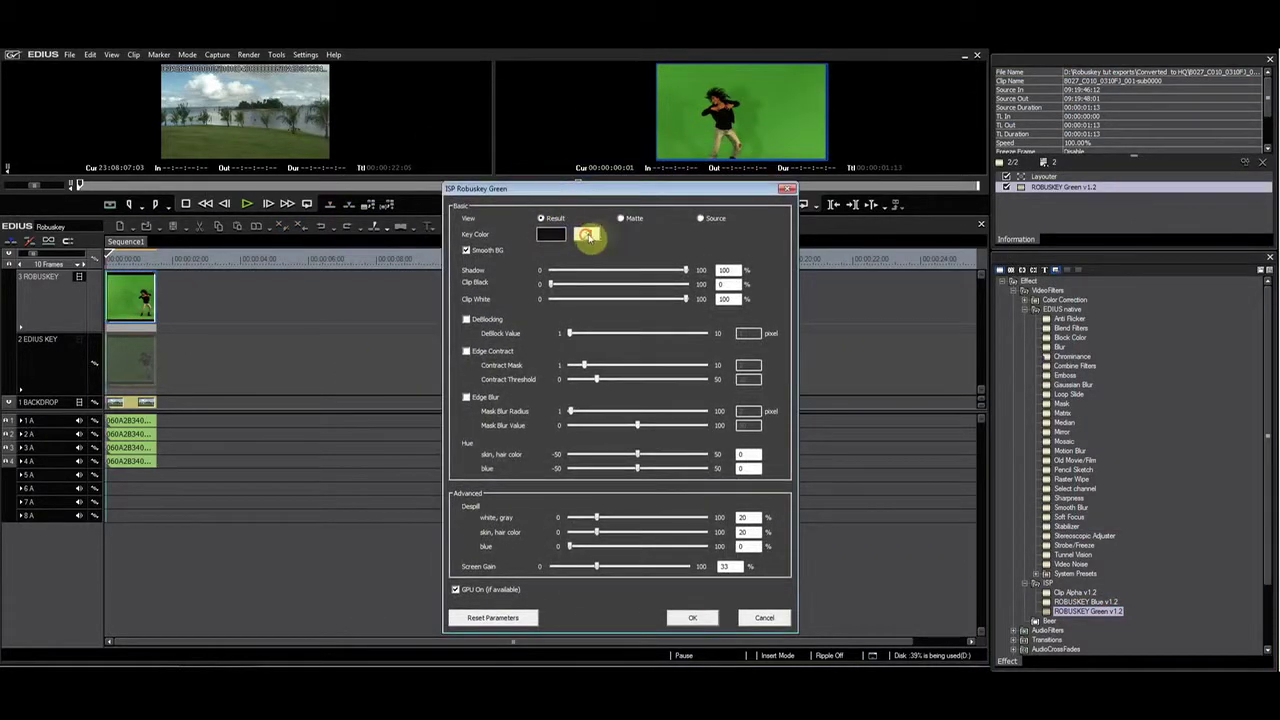
{"action": "left_click", "coordinate": [758, 87]}
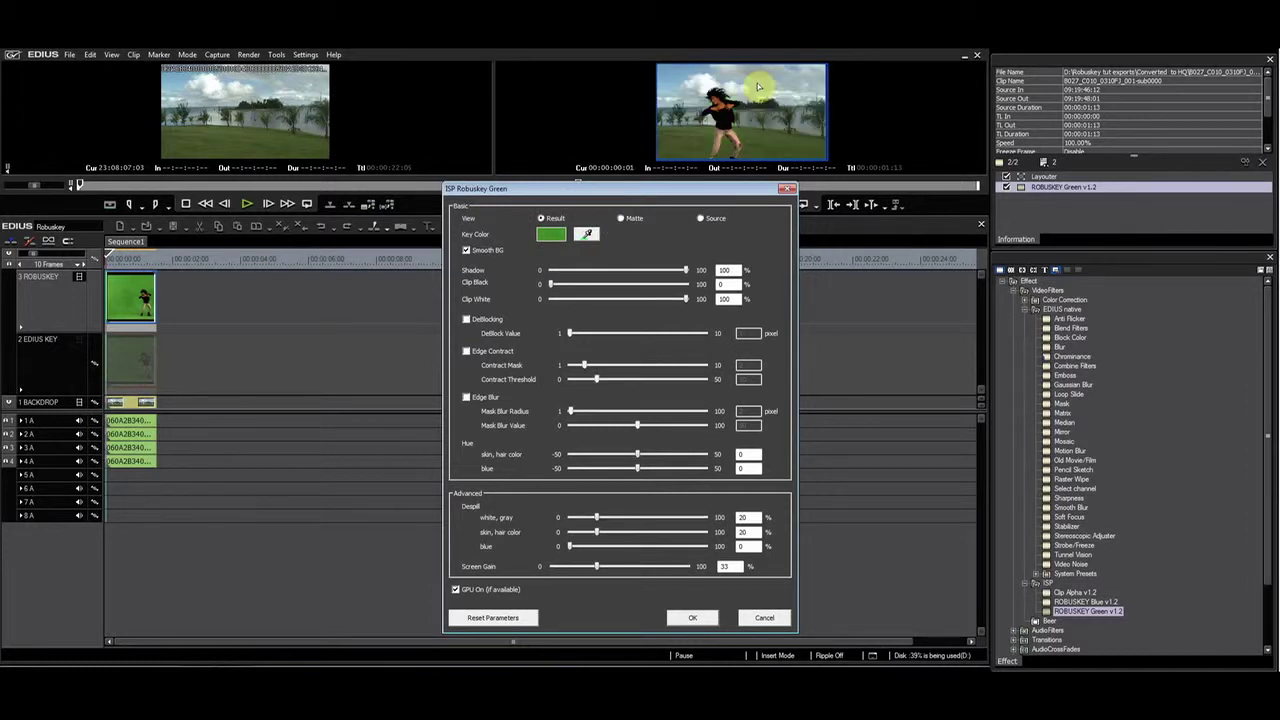
Confirm the ROBUSKEY Green settings and hide the BACKDROP track's video.
{"action": "left_click", "coordinate": [692, 617]}
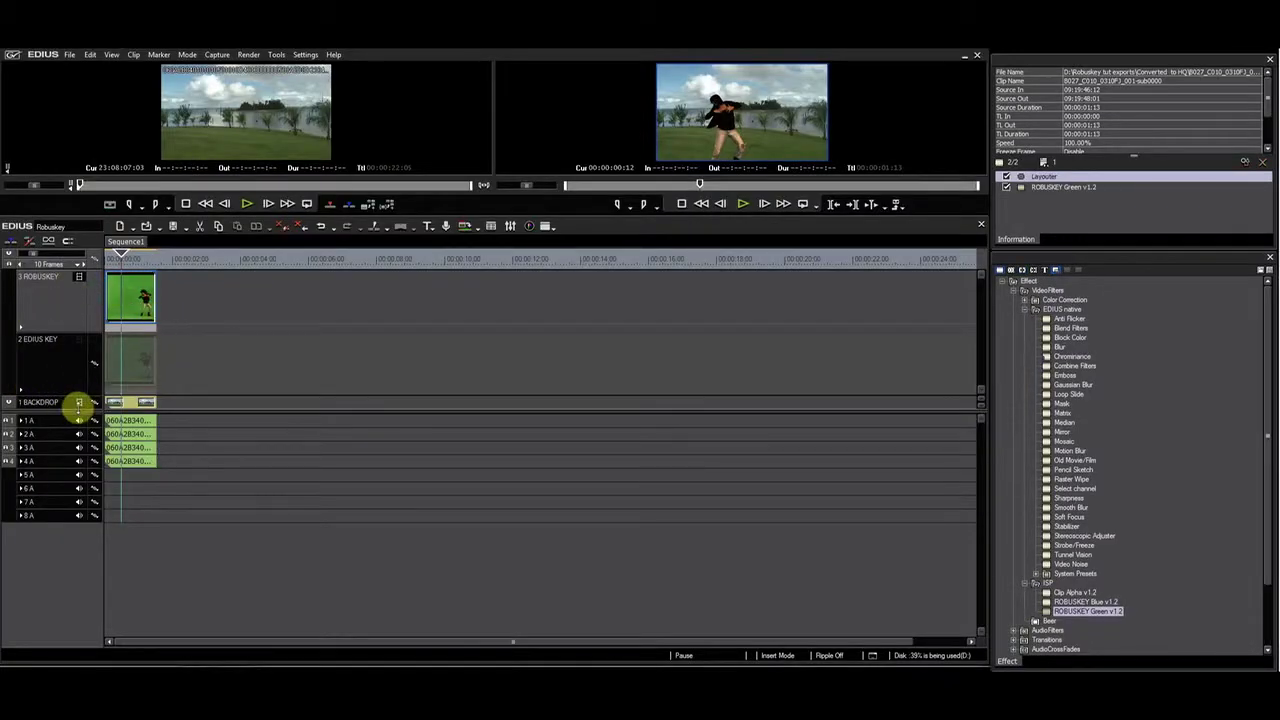
{"action": "left_click", "coordinate": [80, 403]}
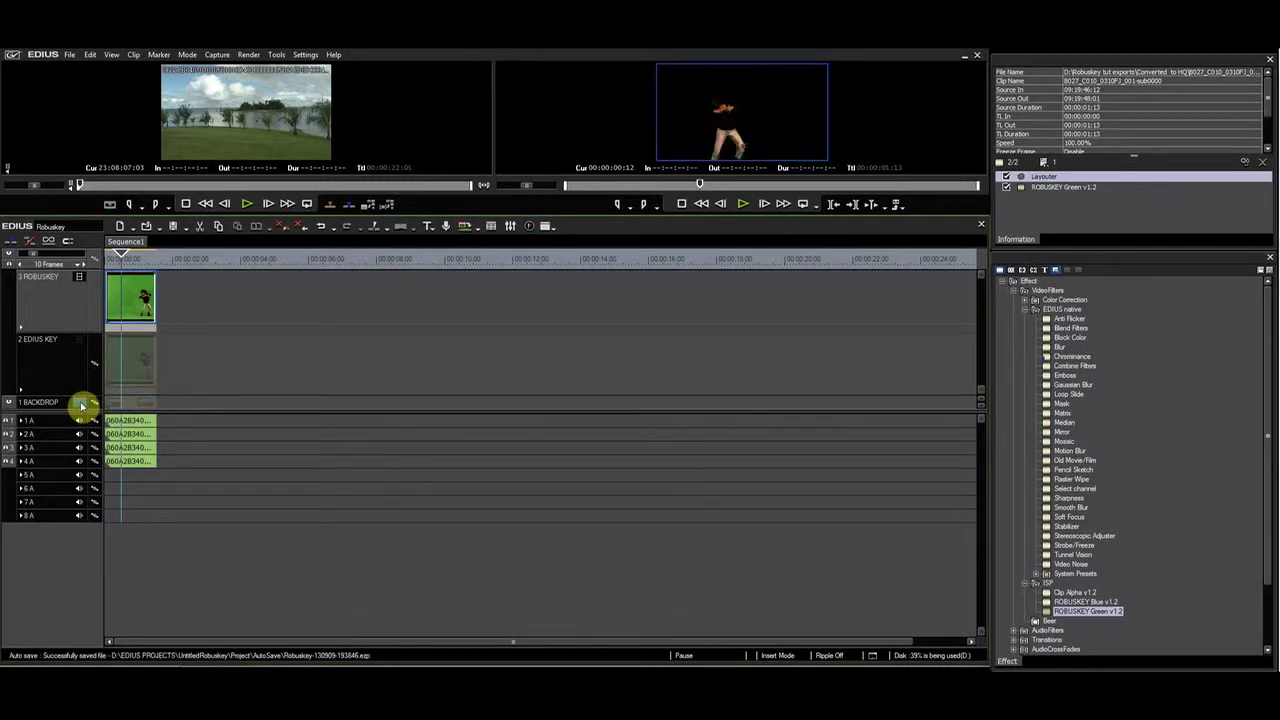
{"action": "key", "text": "F11"}
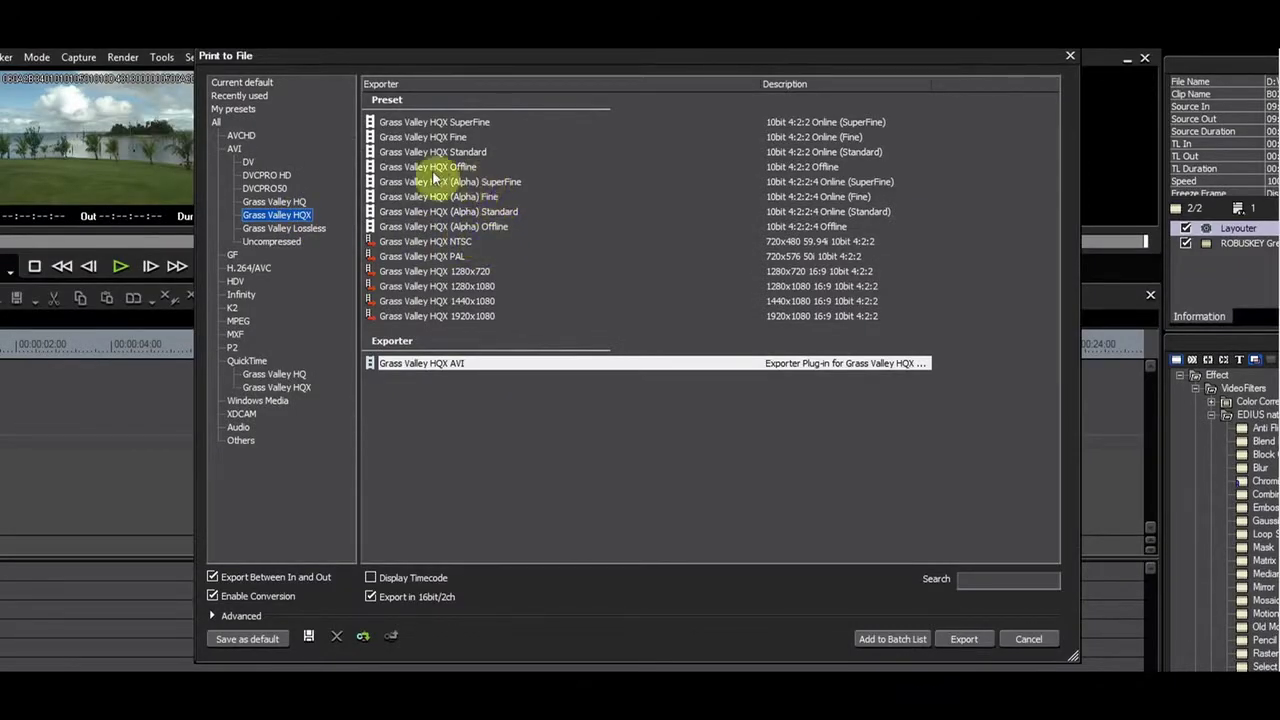
Export the ROBUSKEY-keyed dancer using the Grass Valley HQX (Alpha) Fine preset.
{"action": "left_click", "coordinate": [280, 201]}
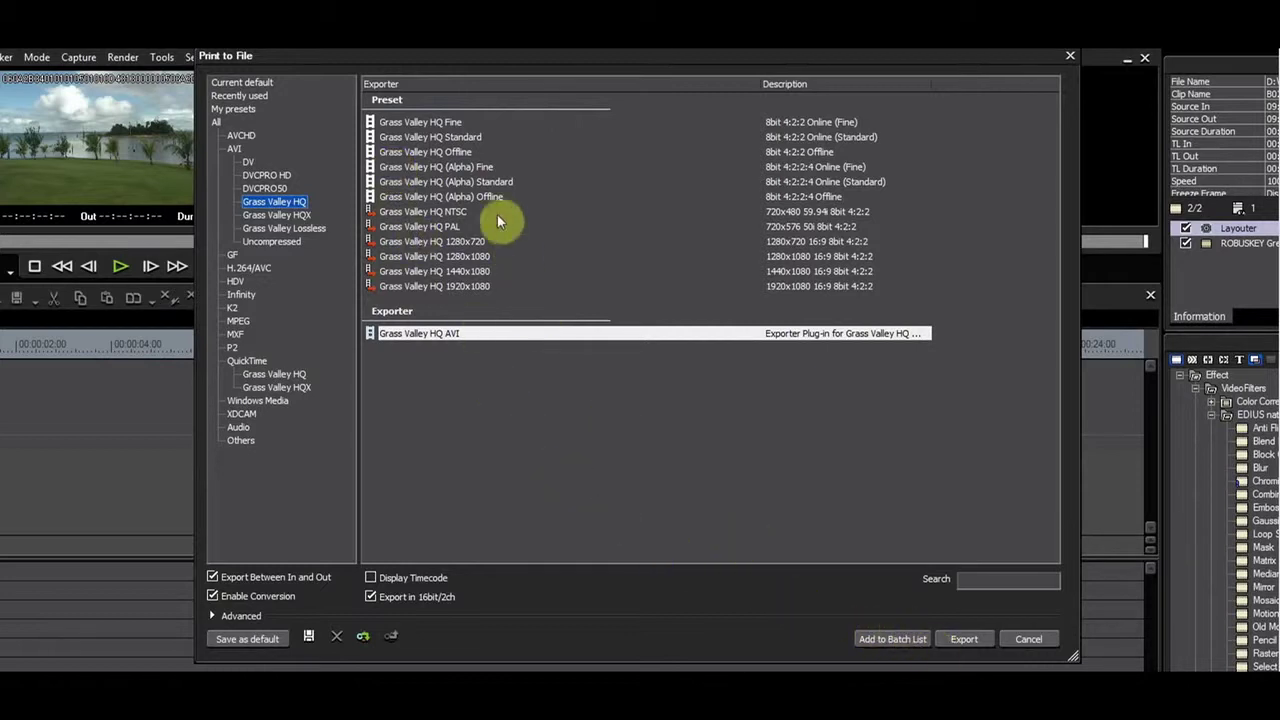
{"action": "left_click", "coordinate": [305, 215]}
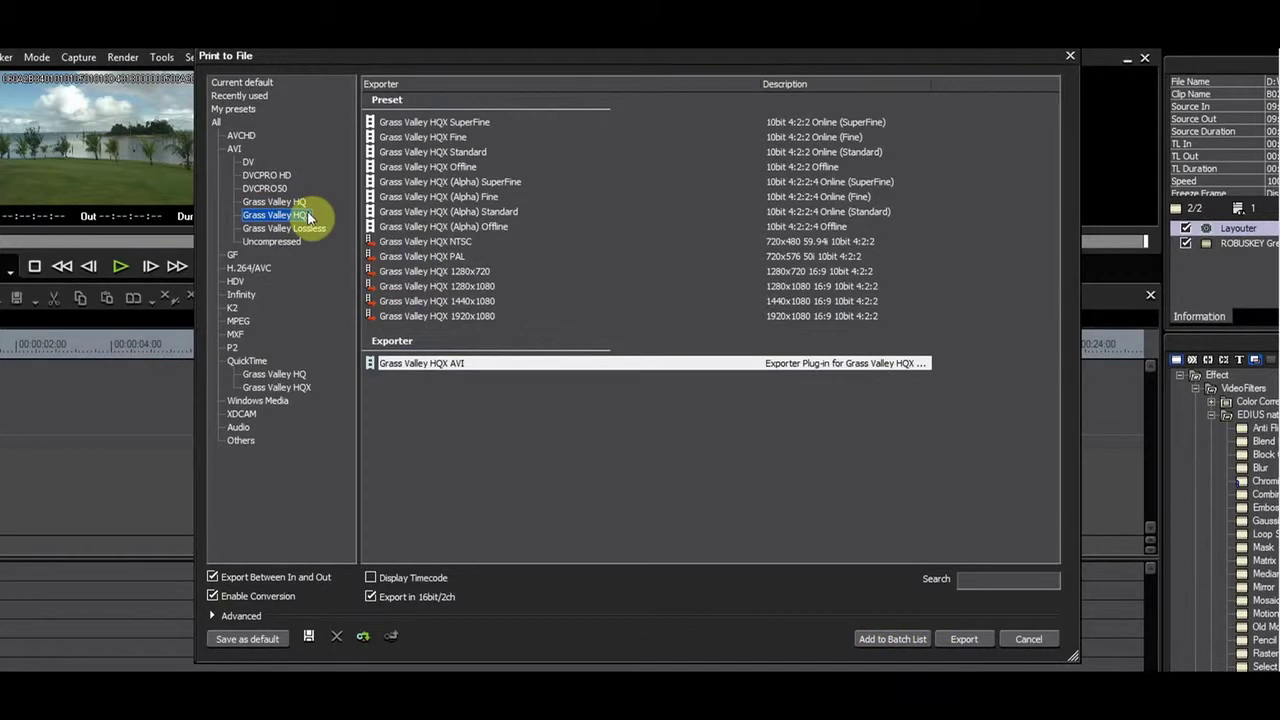
{"action": "left_click", "coordinate": [477, 198]}
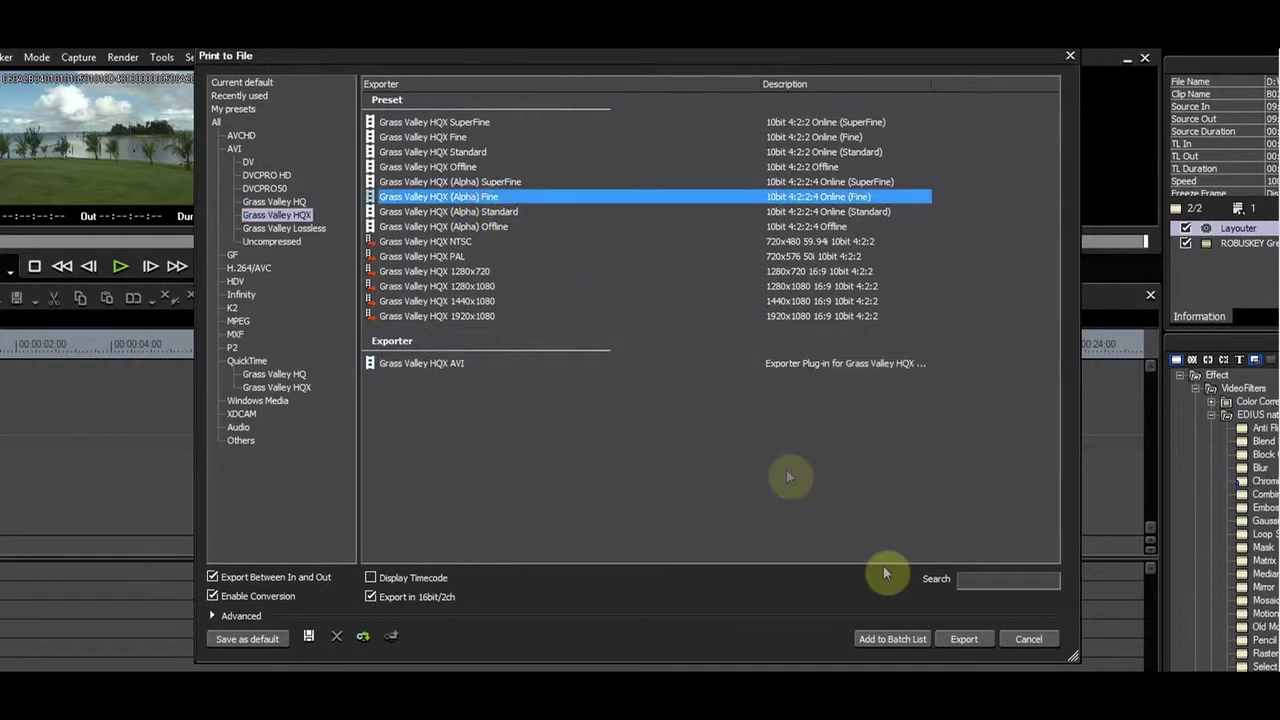
{"action": "left_click", "coordinate": [963, 639]}
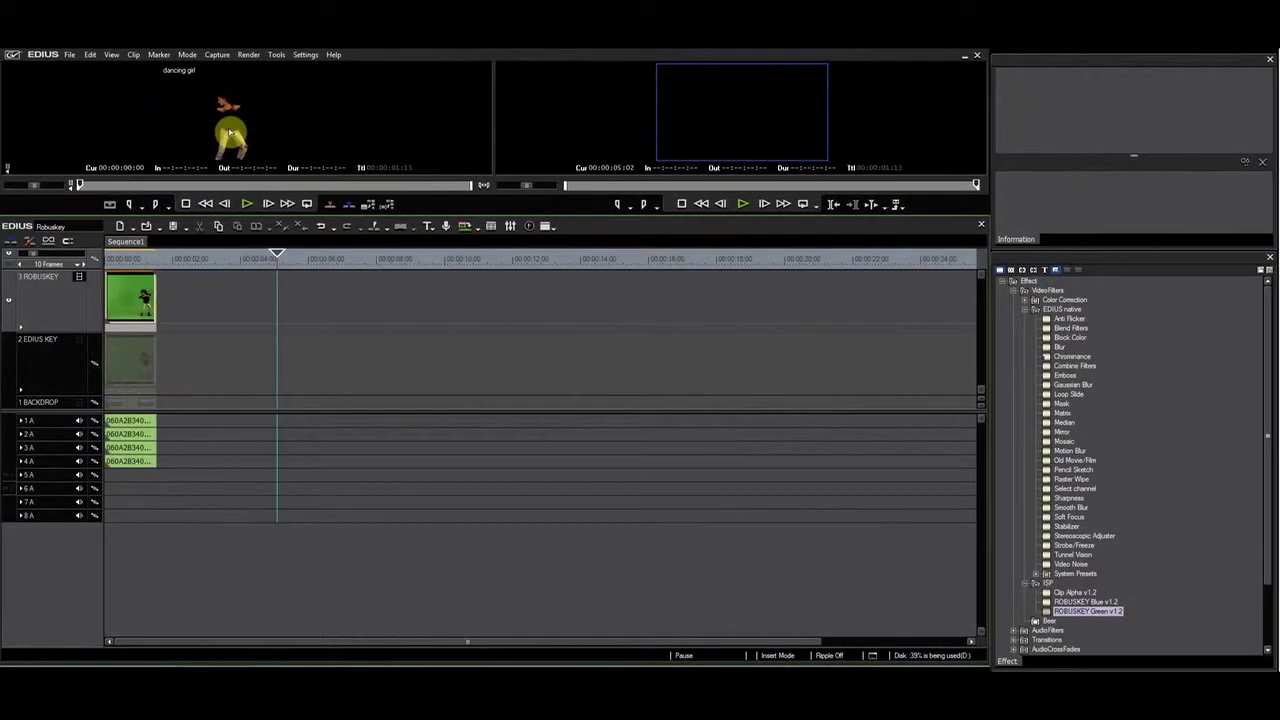
Insert the exported 'dancing girl' clip over a backdrop clip and scrub to check the composite.
{"action": "key", "text": "bracketleft"}
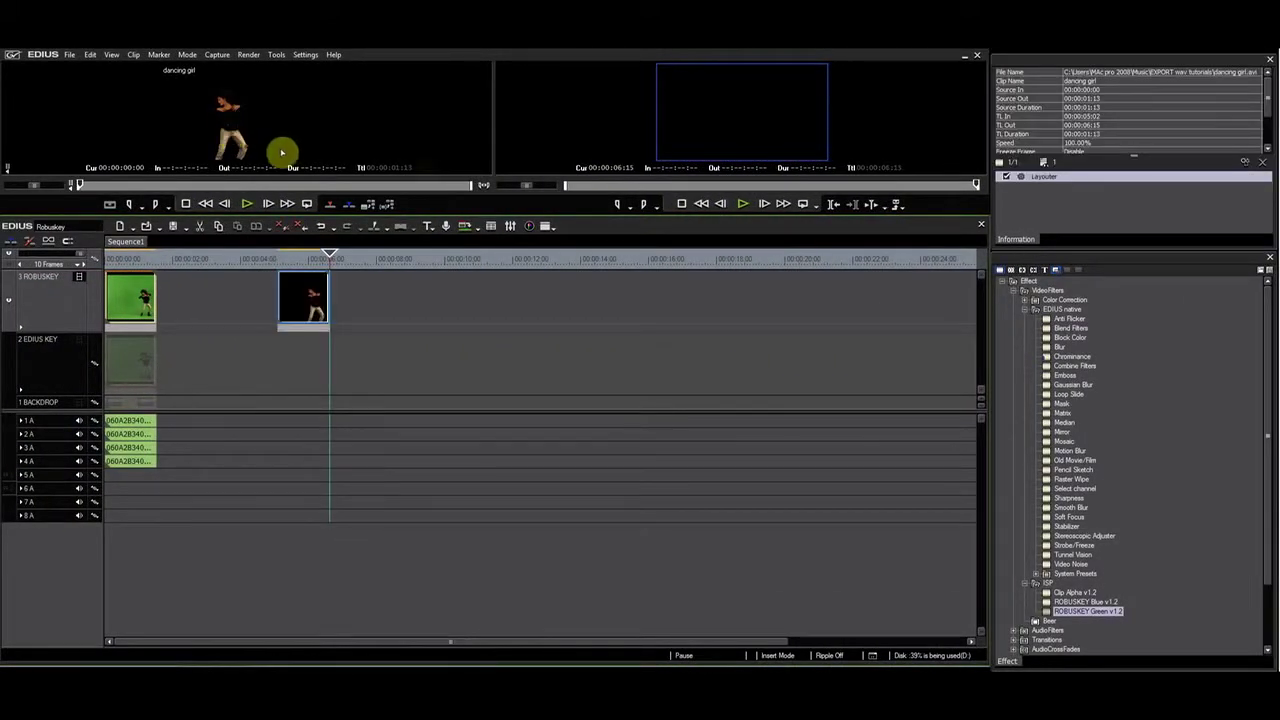
{"action": "left_click_drag", "start_coordinate": [742, 110], "coordinate": [271, 408]}
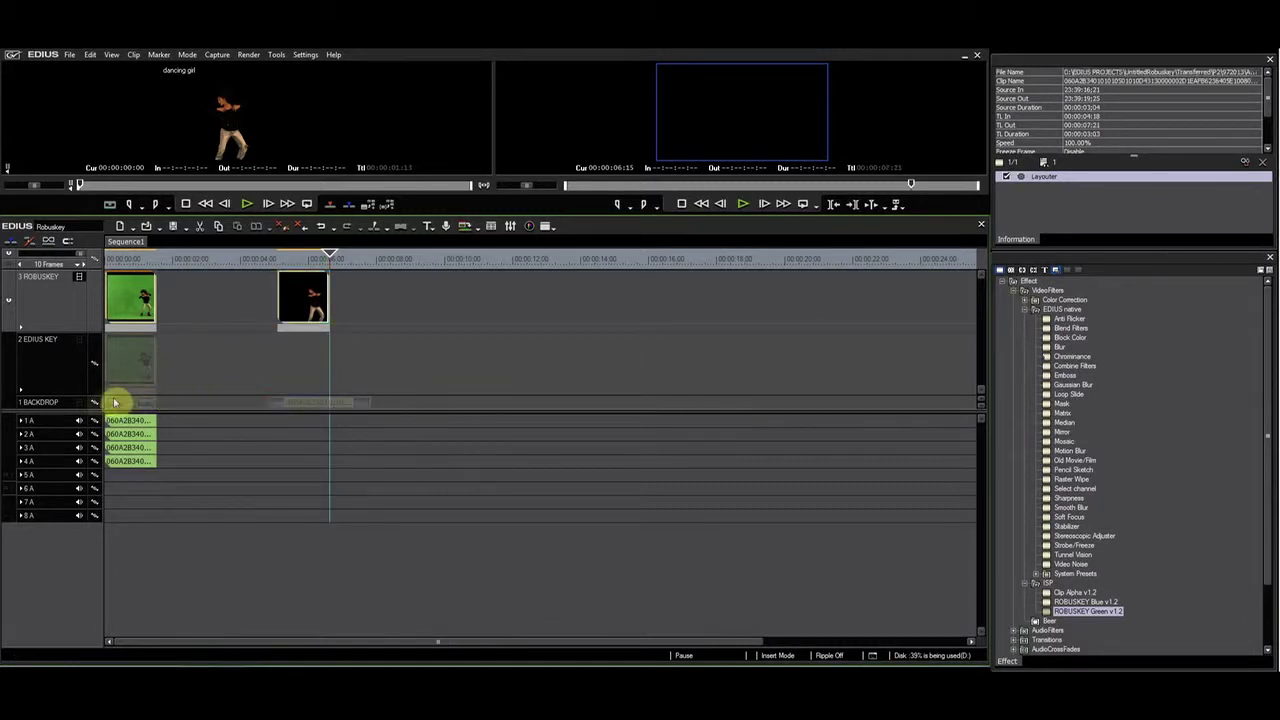
{"action": "left_click", "coordinate": [297, 257]}
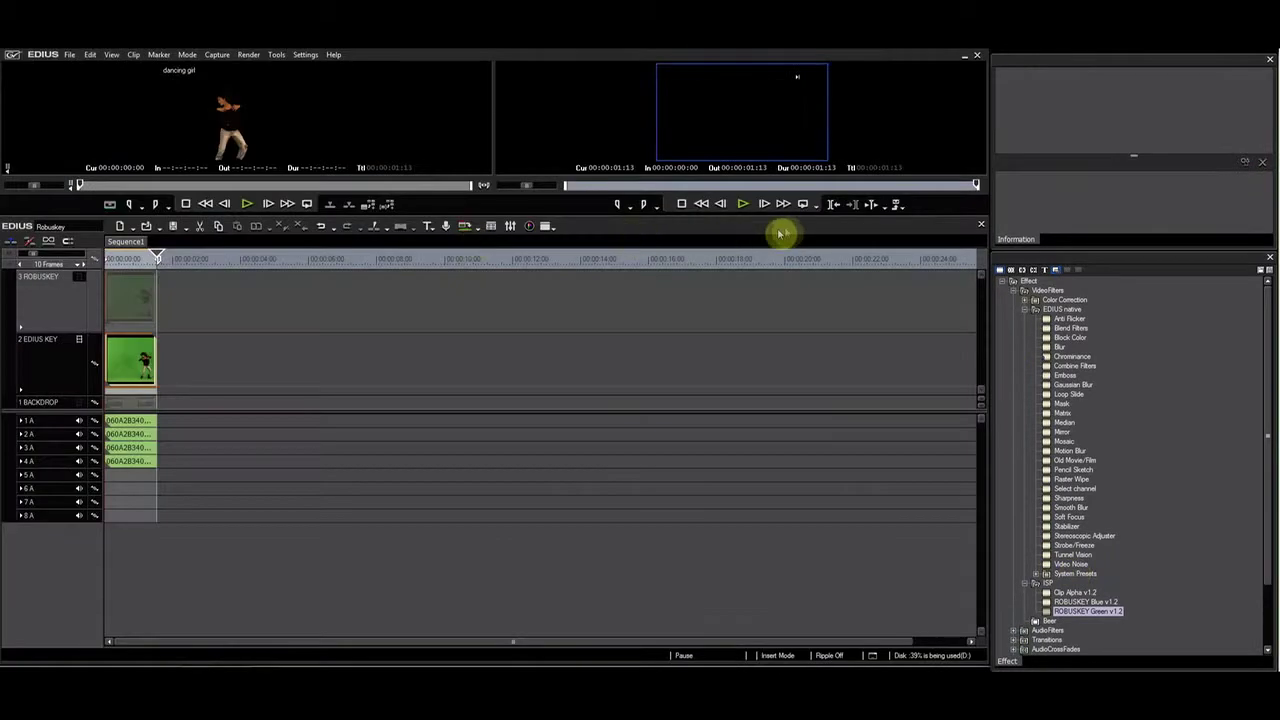
{"action": "left_click", "coordinate": [816, 204]}
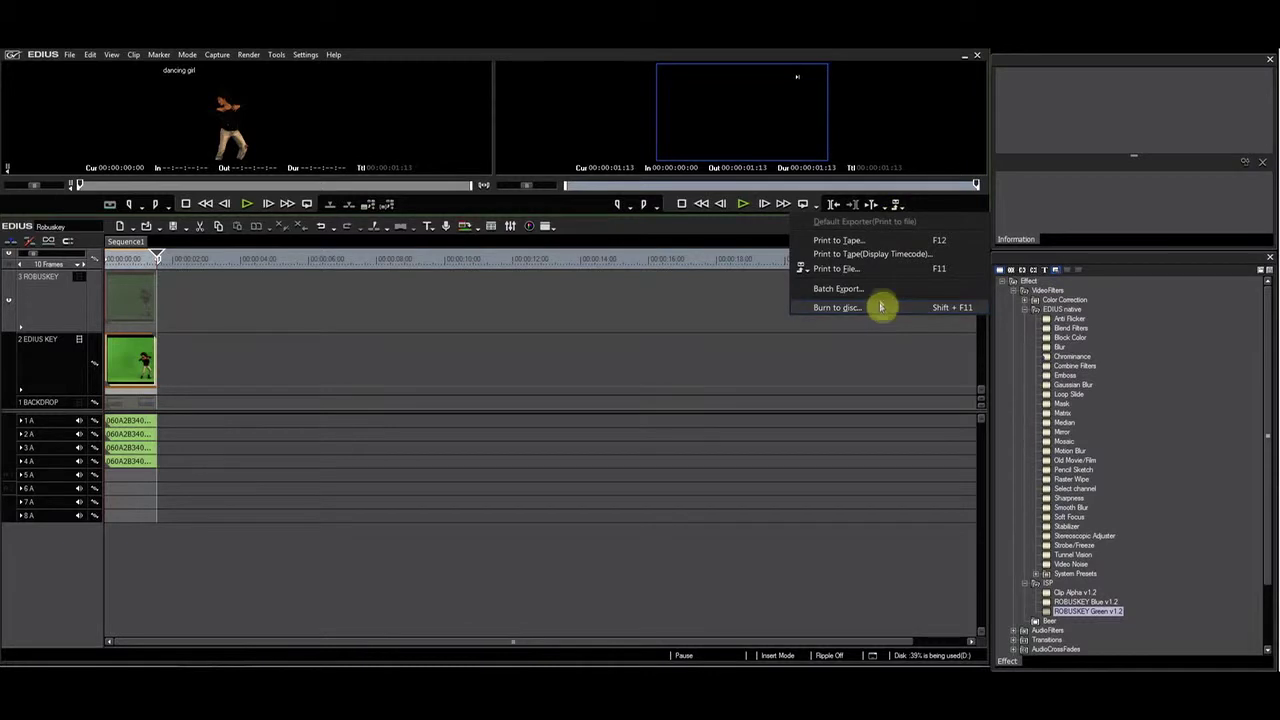
Export the Chromakey version with HQX (Alpha) Fine as 'dancing EDIUS native'.
{"action": "left_click", "coordinate": [877, 268]}
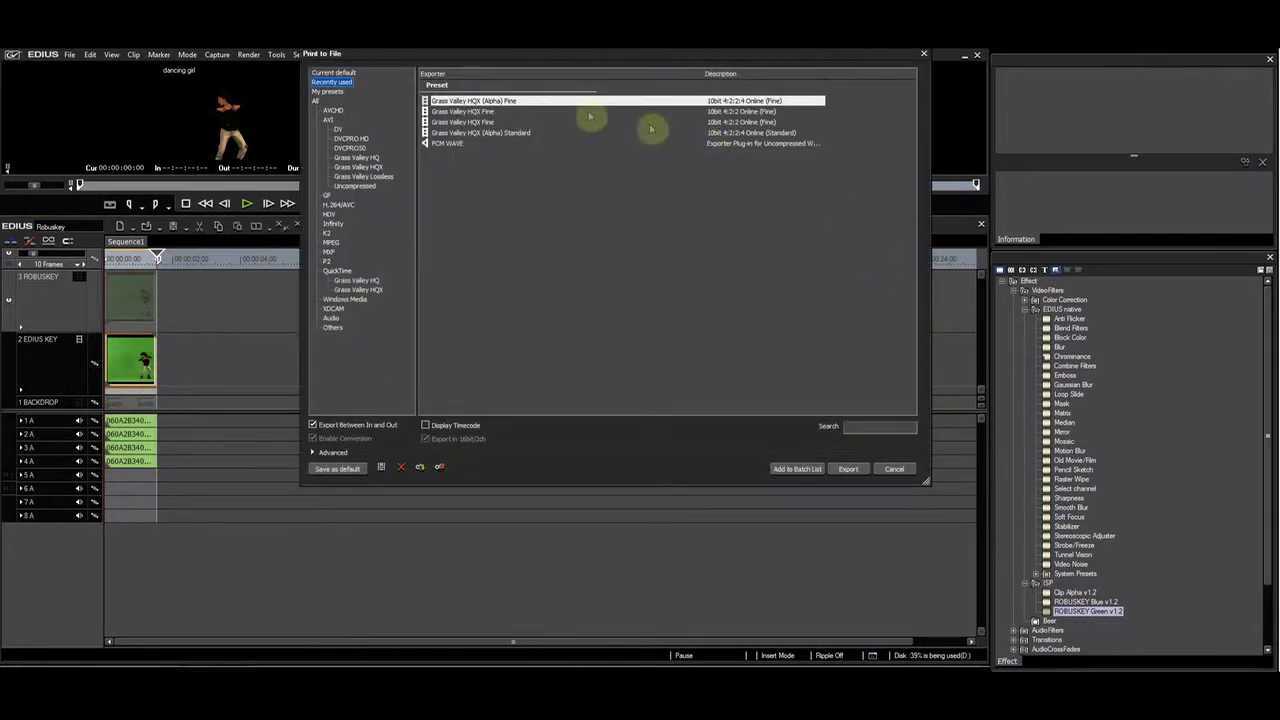
{"action": "left_click", "coordinate": [852, 471]}
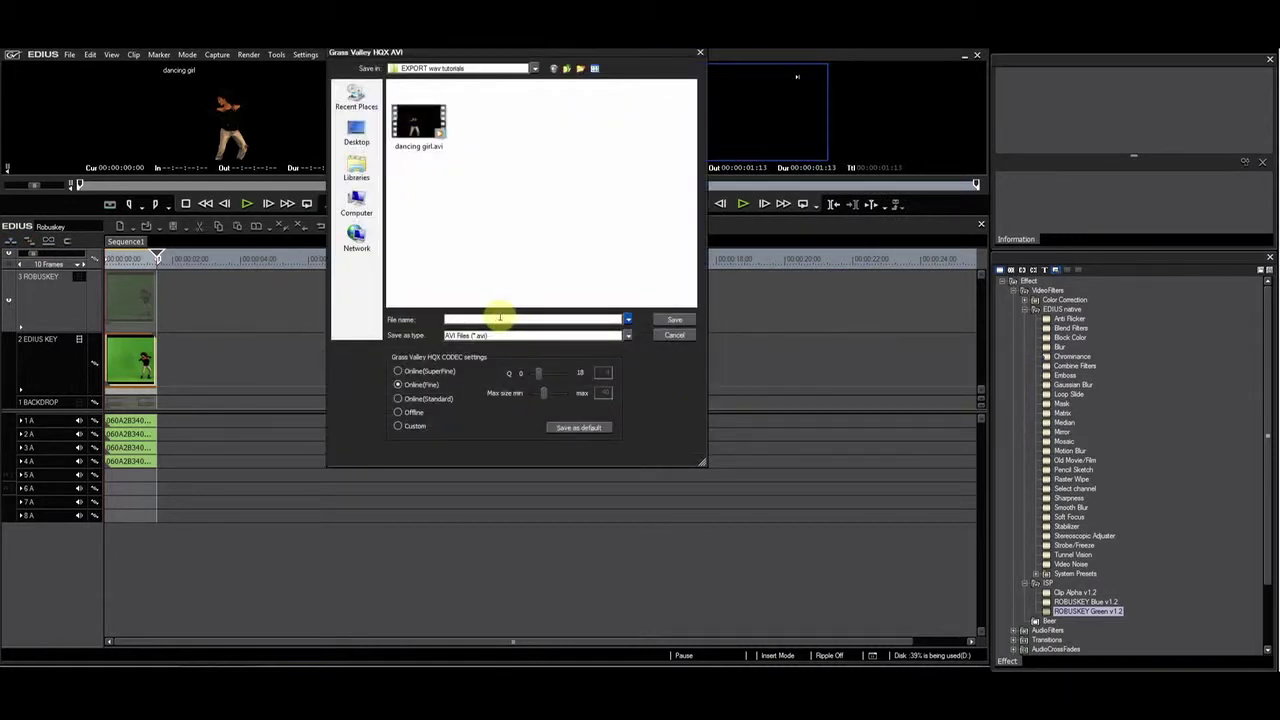
{"action": "type", "text": "dancing EDIUS native"}
{"action": "left_click", "coordinate": [674, 319]}
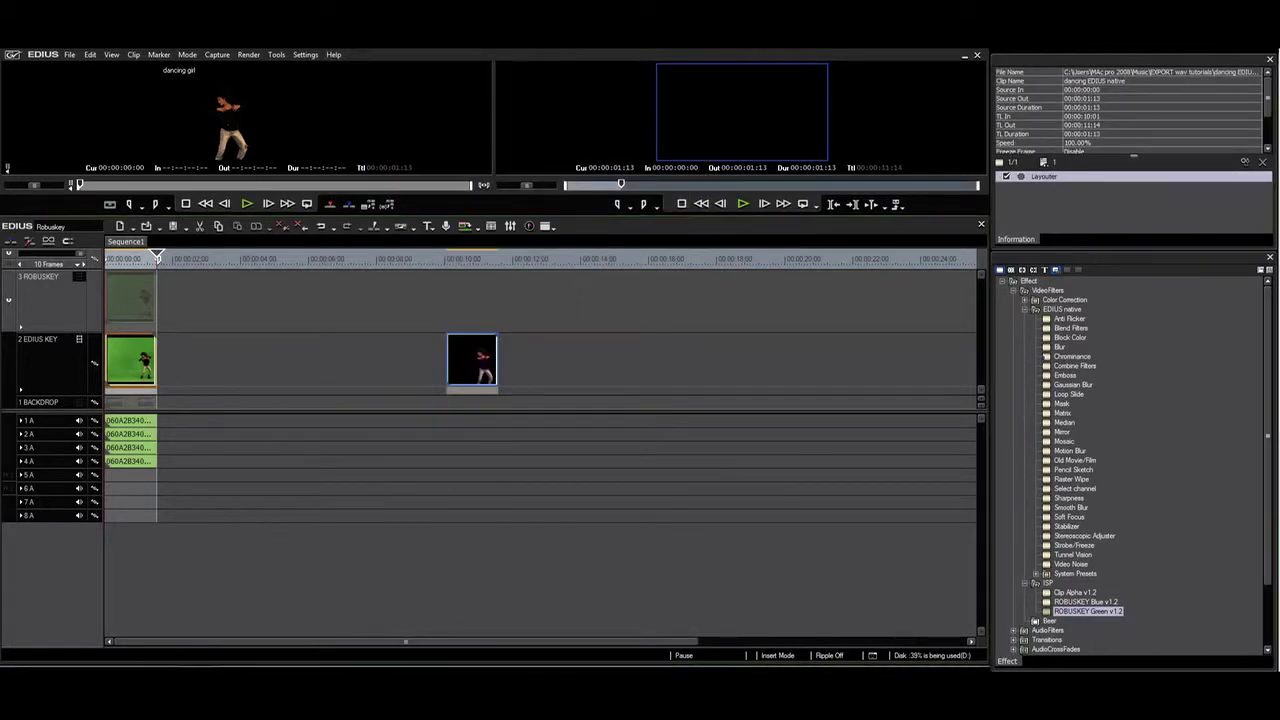
Place a backdrop under the new clip near 00:00:09 and scrub through to inspect the key.
{"action": "left_click_drag", "start_coordinate": [1030, 283], "coordinate": [428, 428]}
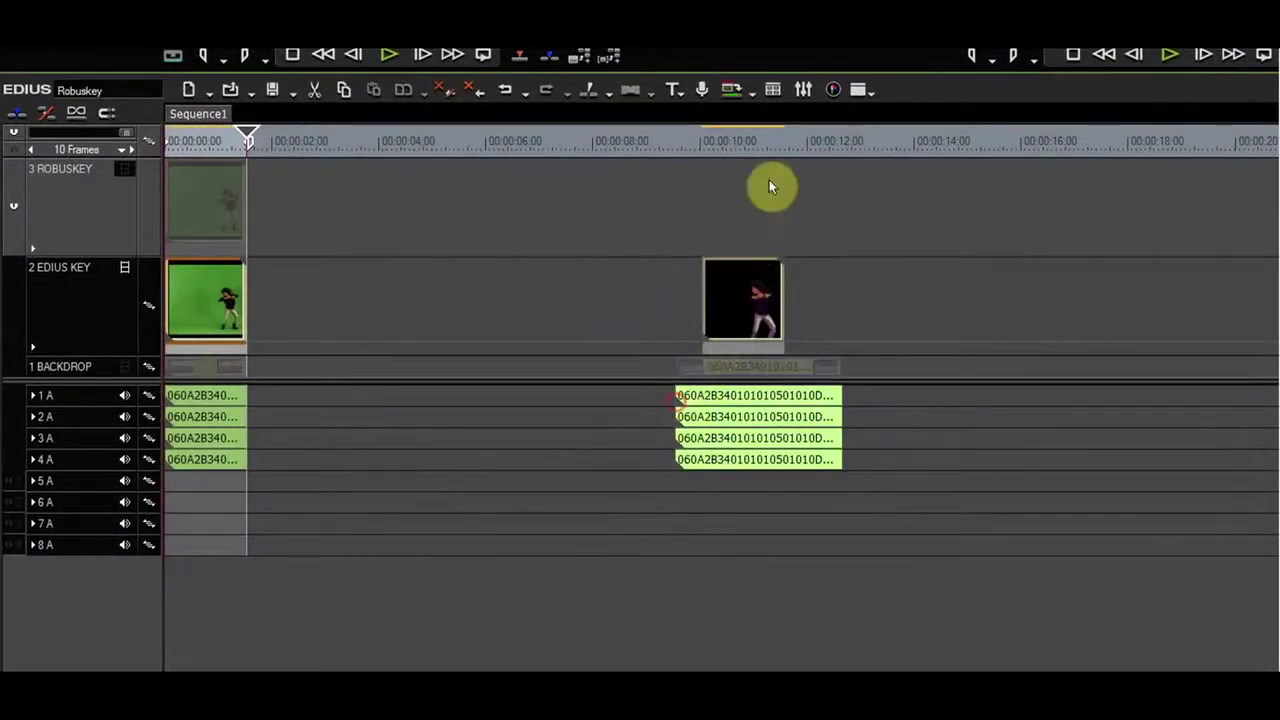
{"action": "left_click", "coordinate": [745, 140]}
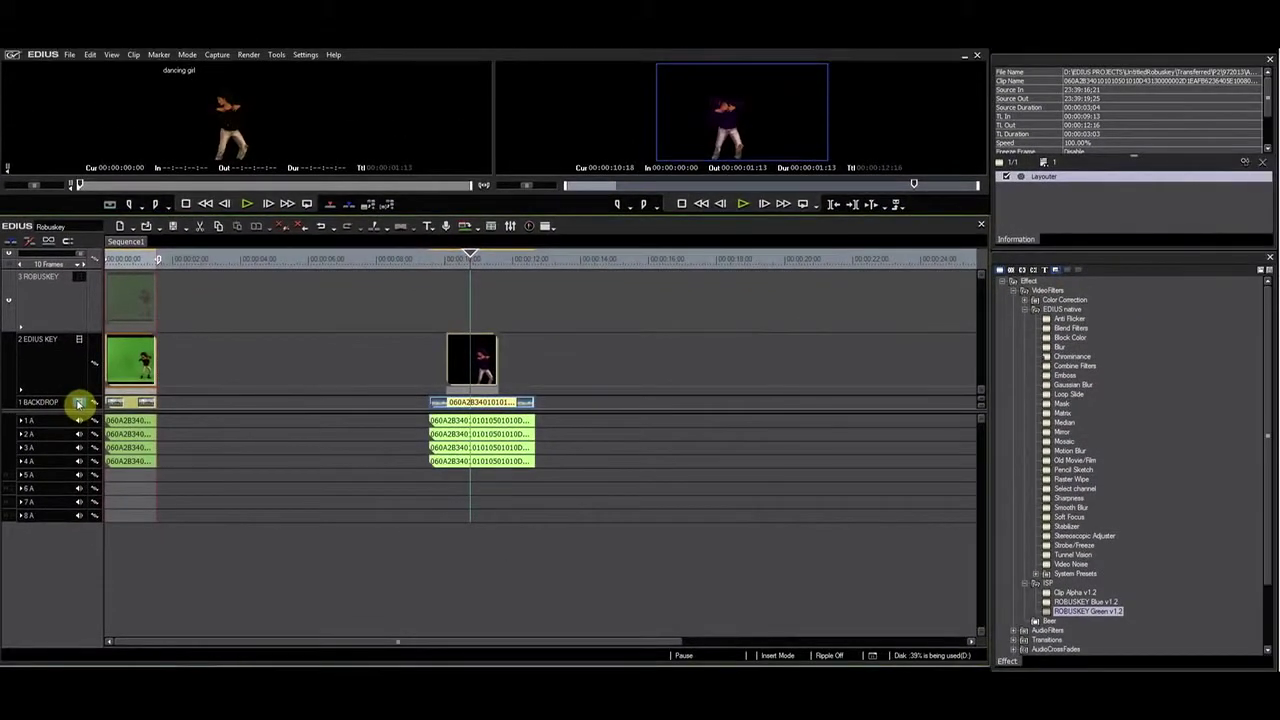
{"action": "left_click_drag", "start_coordinate": [496, 263], "coordinate": [477, 265]}
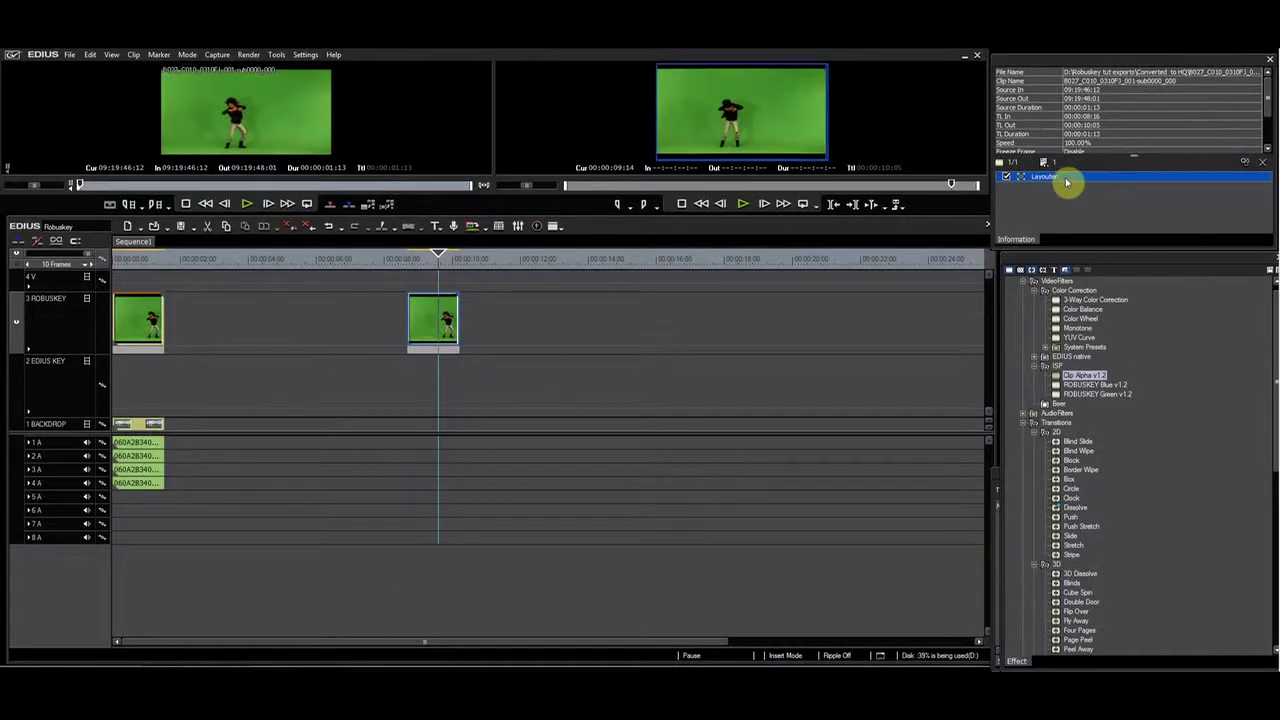
Shrink the dancer clip's Layouter stretch to about 59.7%.
{"action": "double_click", "coordinate": [1043, 176]}
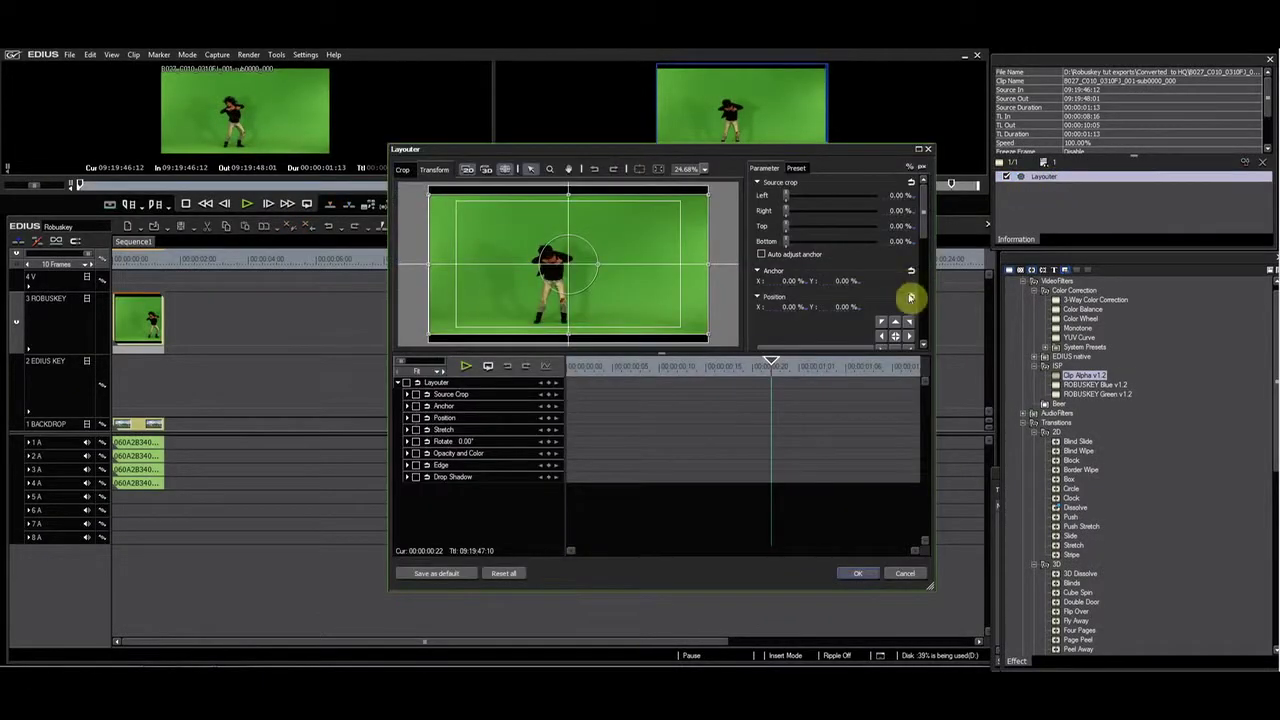
{"action": "left_click_drag", "start_coordinate": [920, 237], "coordinate": [922, 286]}
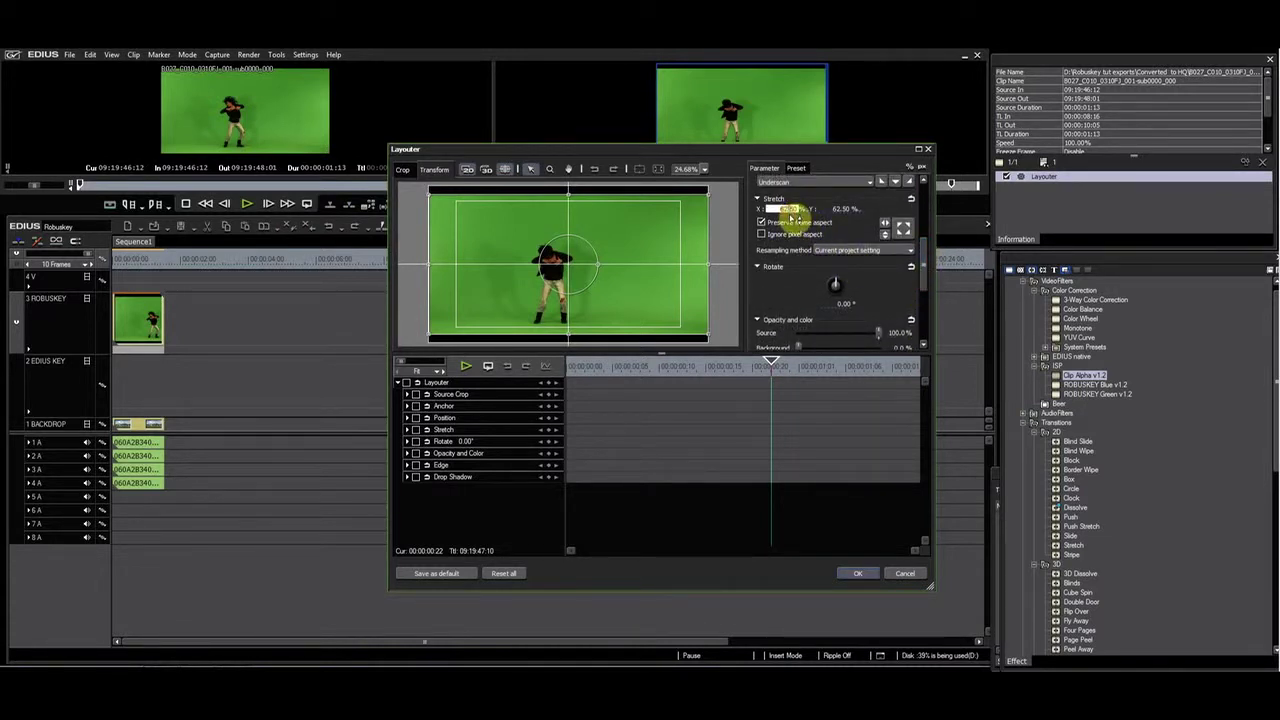
{"action": "left_click_drag", "start_coordinate": [791, 214], "coordinate": [791, 246]}
Set the Layouter background colour to blue and raise its opacity for a blue border.
{"action": "scroll", "coordinate": [922, 258], "scroll_direction": "down", "scroll_amount": 3}
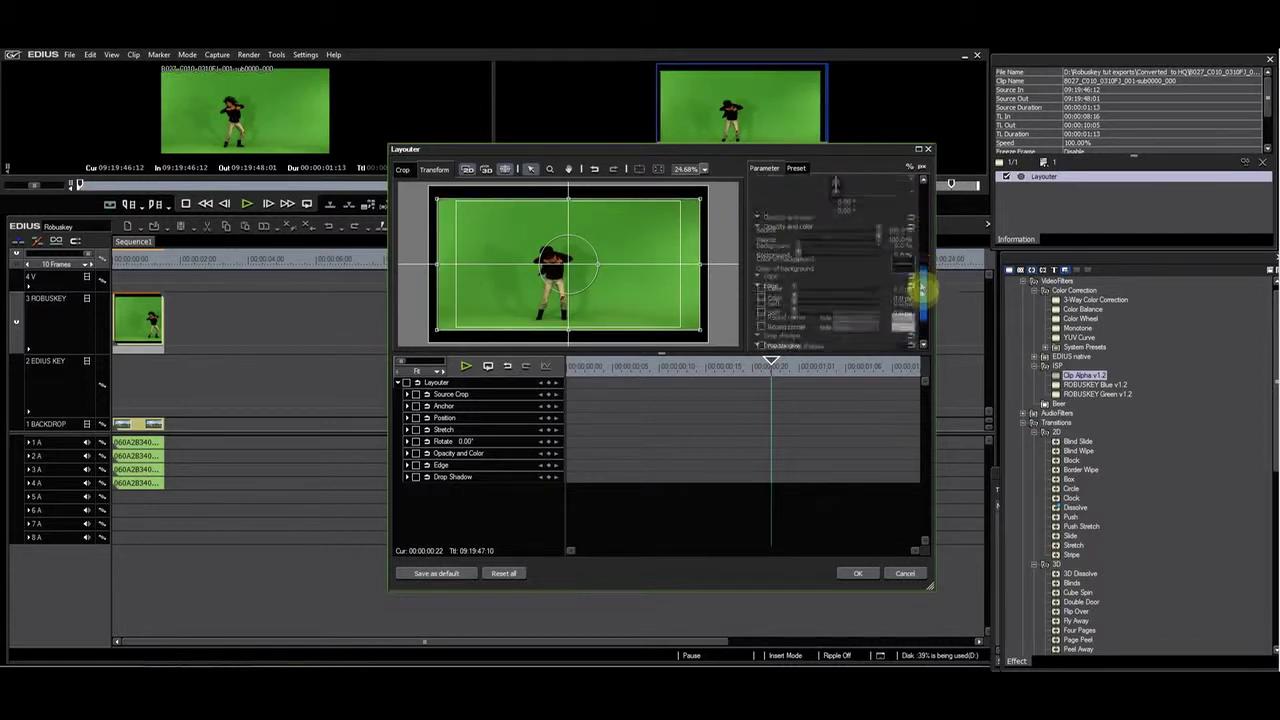
{"action": "left_click", "coordinate": [905, 240]}
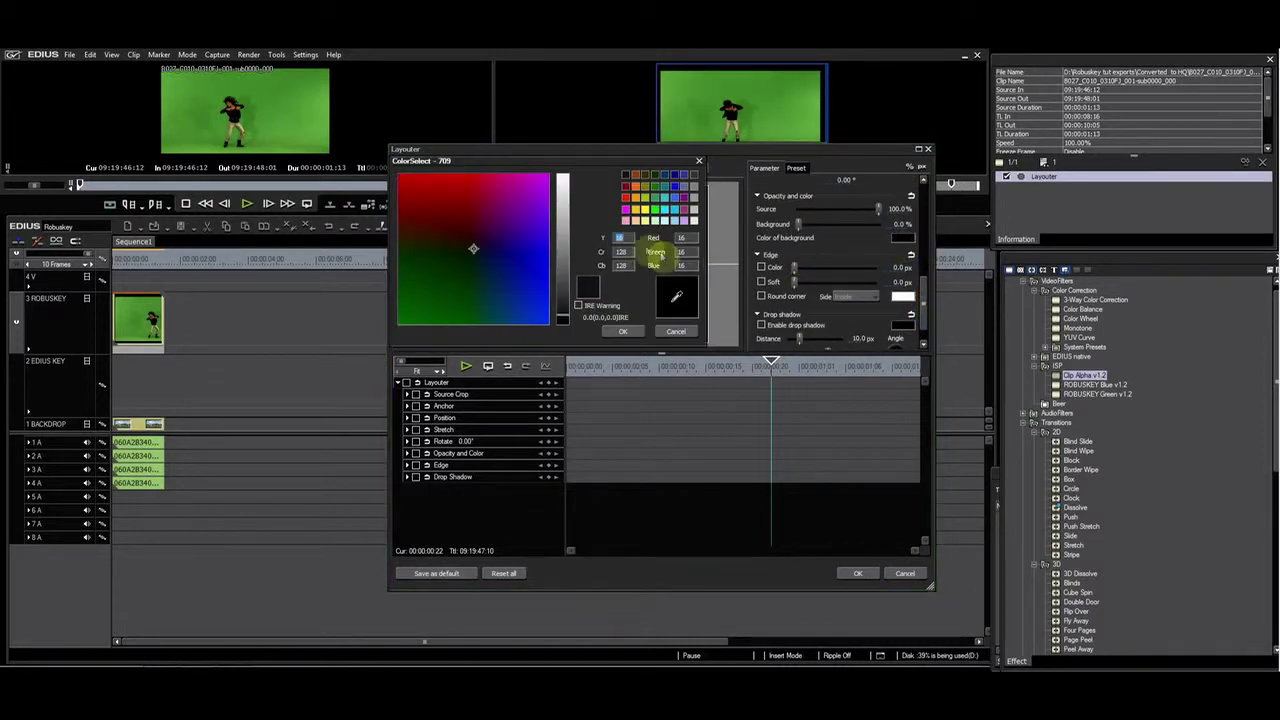
{"action": "left_click", "coordinate": [683, 186]}
{"action": "left_click", "coordinate": [623, 331]}
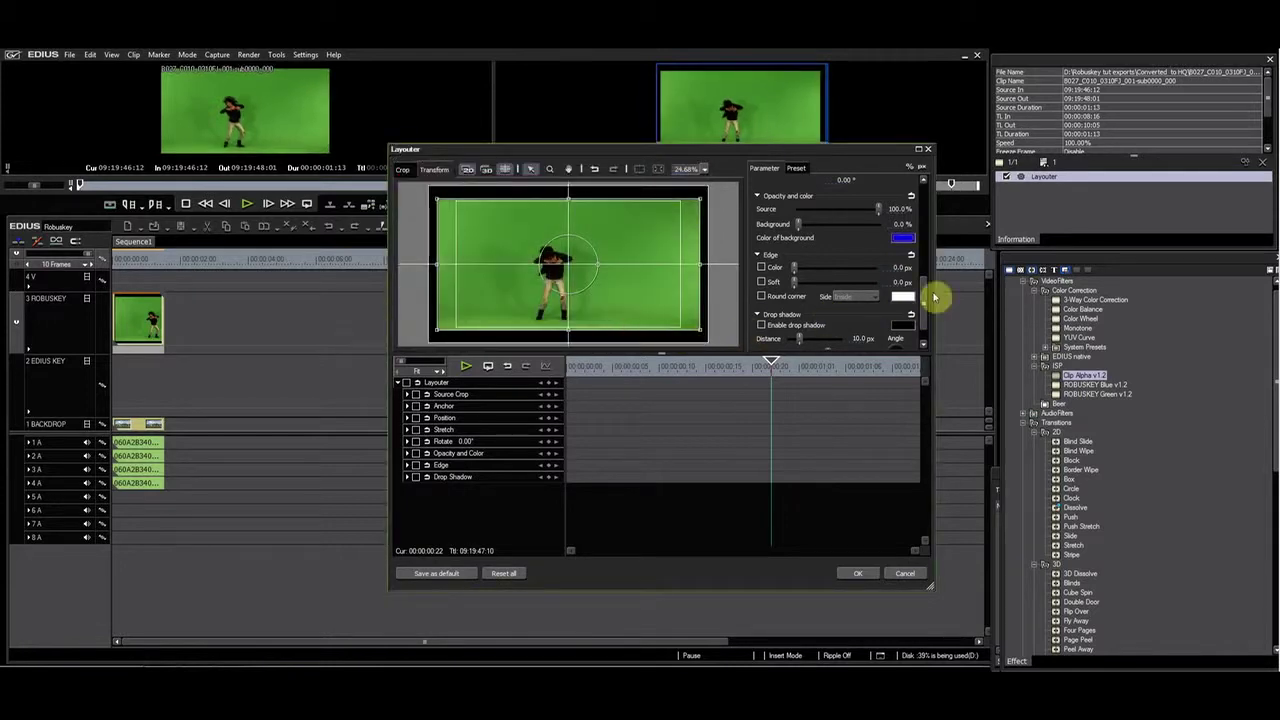
{"action": "left_click_drag", "start_coordinate": [801, 230], "coordinate": [920, 235]}
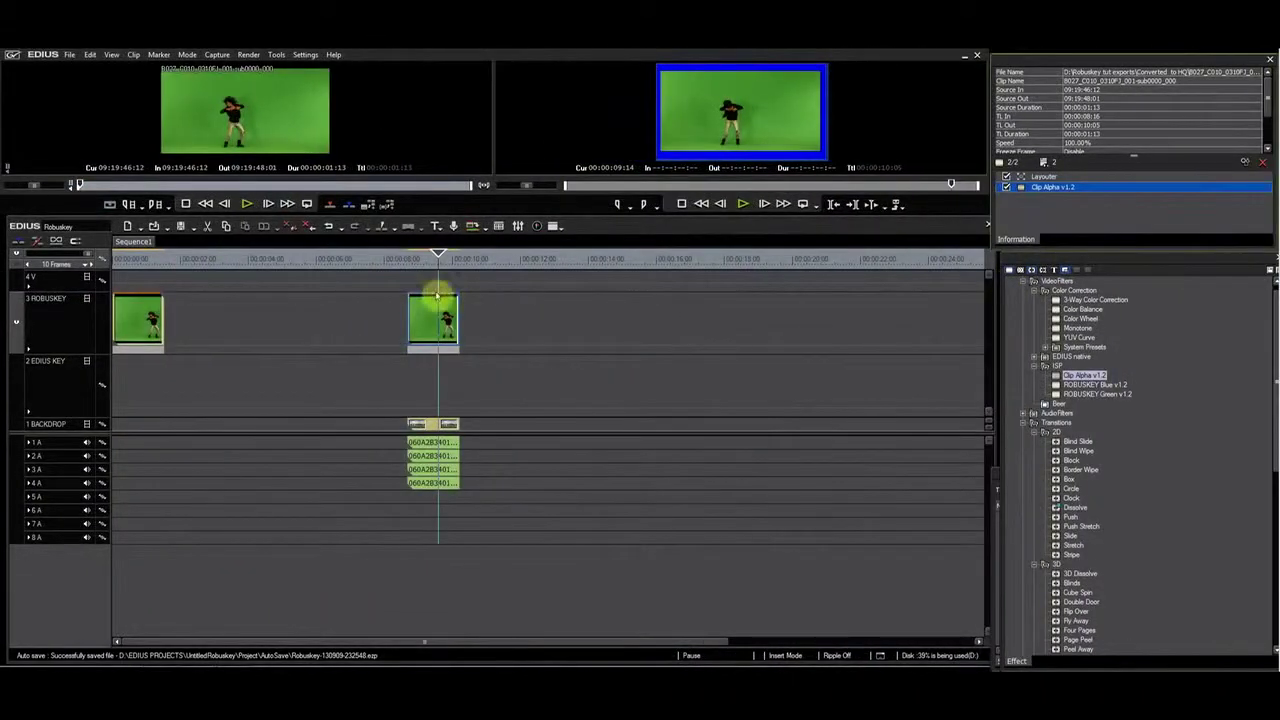
Key out the green screen in Clip Alpha by sampling the green backdrop.
{"action": "double_click", "coordinate": [1057, 189]}
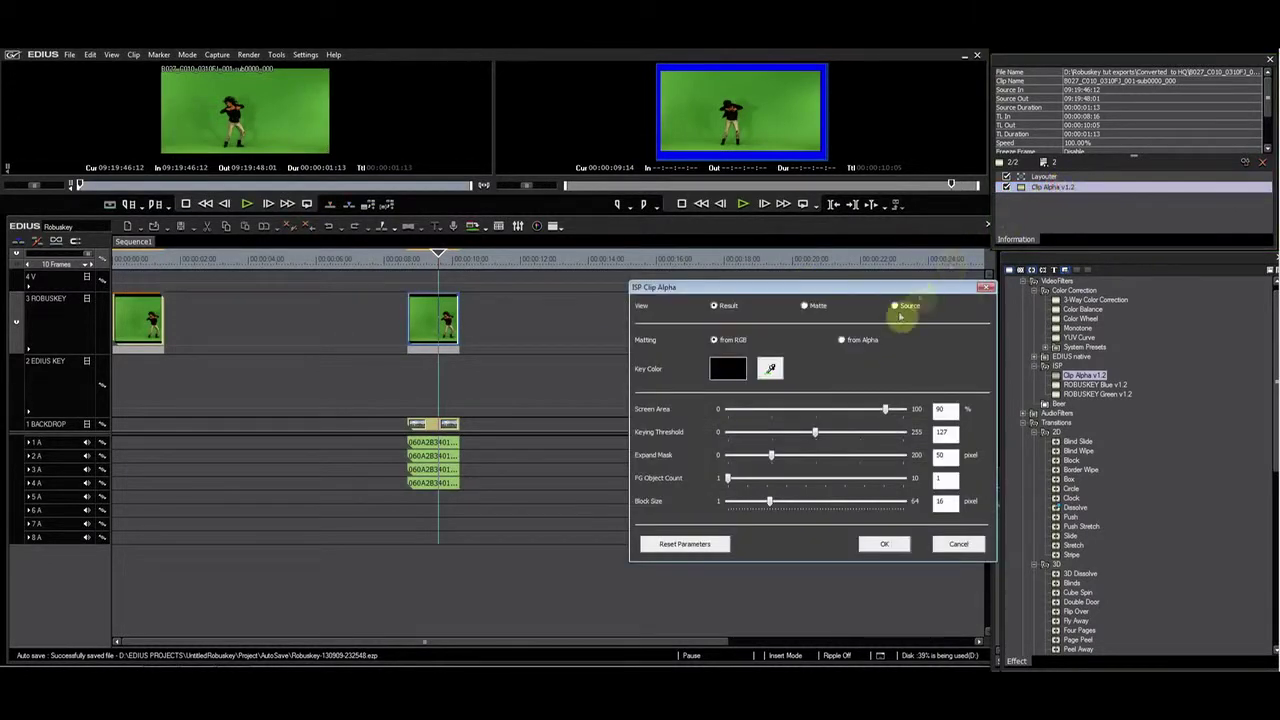
{"action": "left_click", "coordinate": [770, 368]}
{"action": "left_click", "coordinate": [791, 131]}
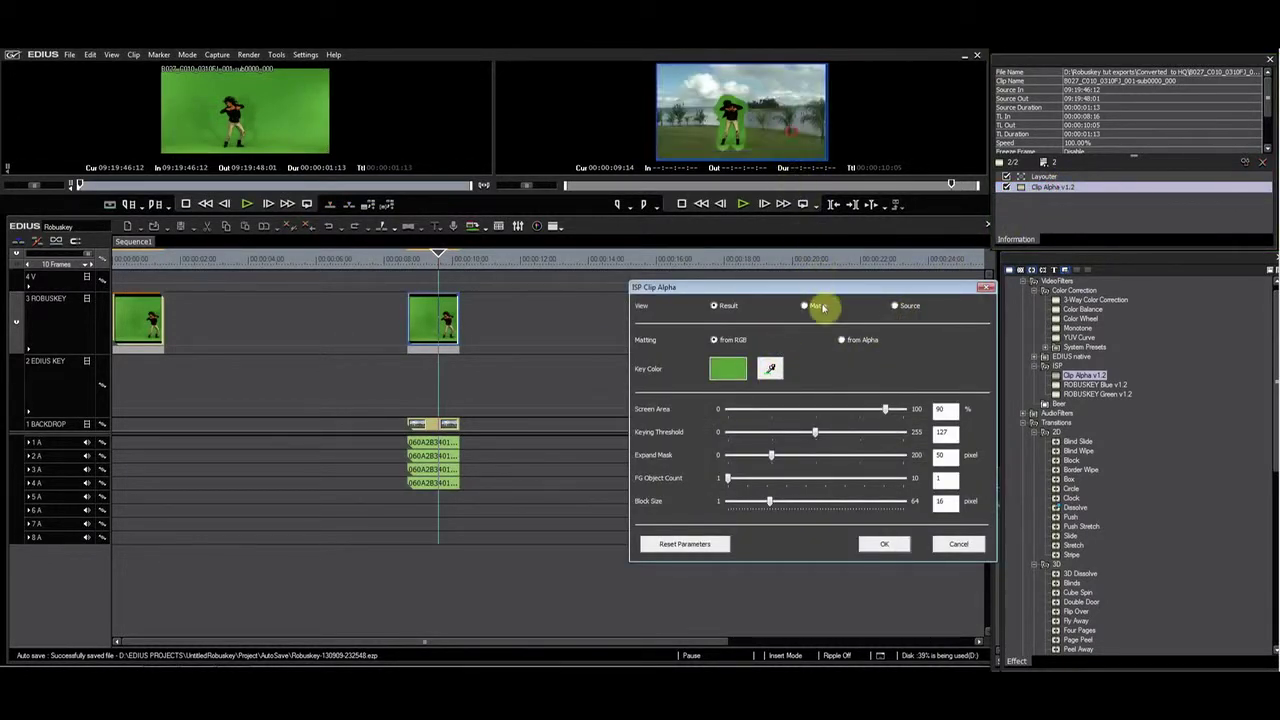
{"action": "left_click", "coordinate": [895, 545]}
Add ROBUSKEY Green v1.2 to the dancer clip and sample the green backdrop as key colour.
{"action": "left_click_drag", "start_coordinate": [1120, 394], "coordinate": [1088, 203]}
{"action": "double_click", "coordinate": [1088, 203]}
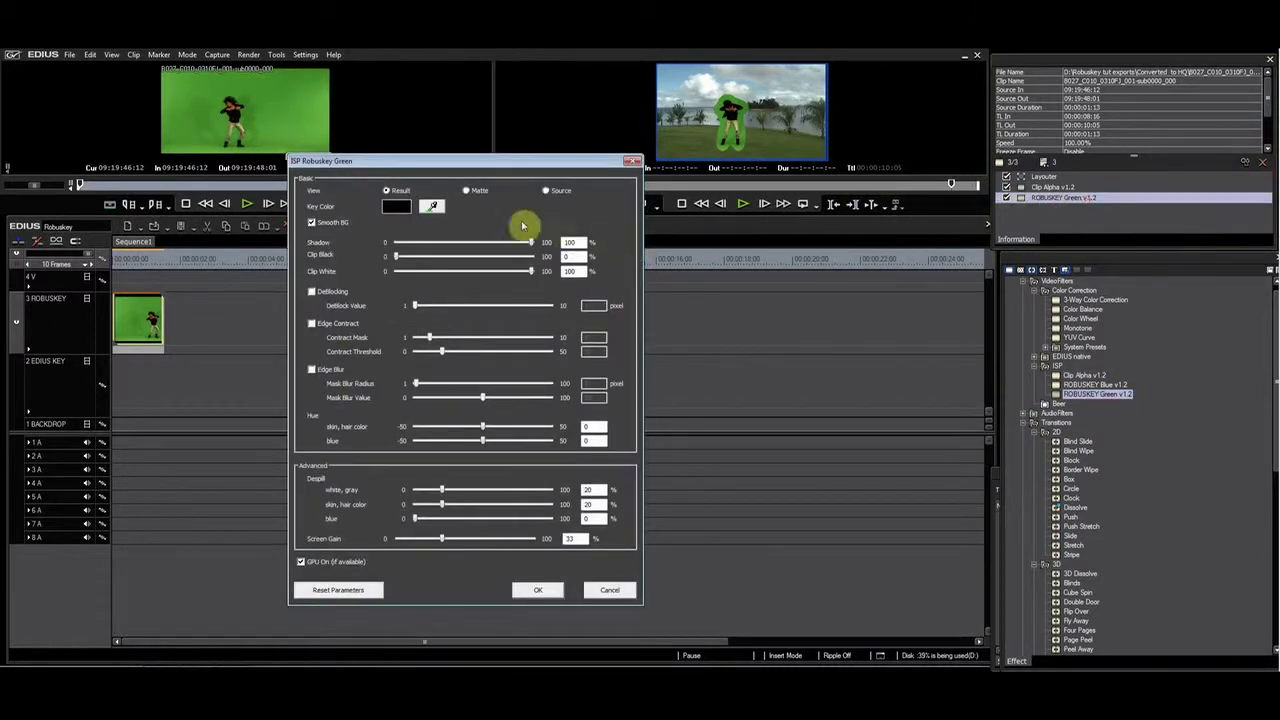
{"action": "left_click", "coordinate": [433, 207]}
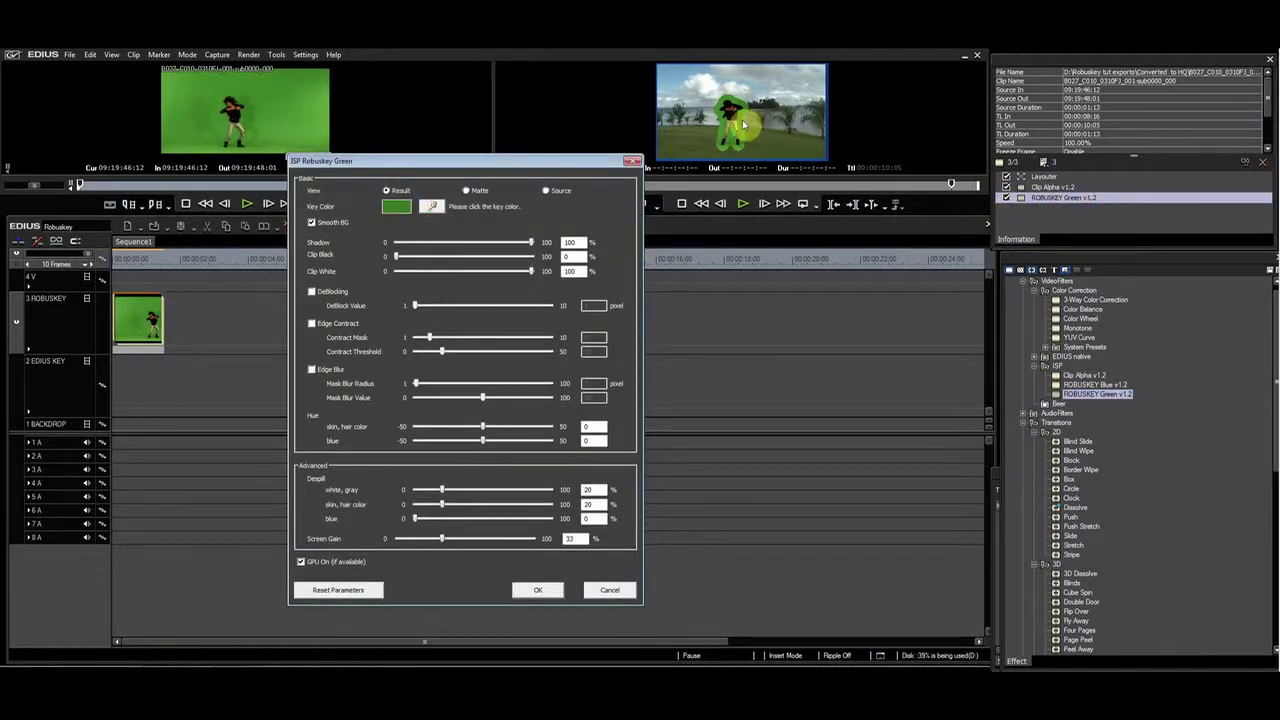
{"action": "left_click", "coordinate": [741, 130]}
{"action": "left_click", "coordinate": [540, 589]}
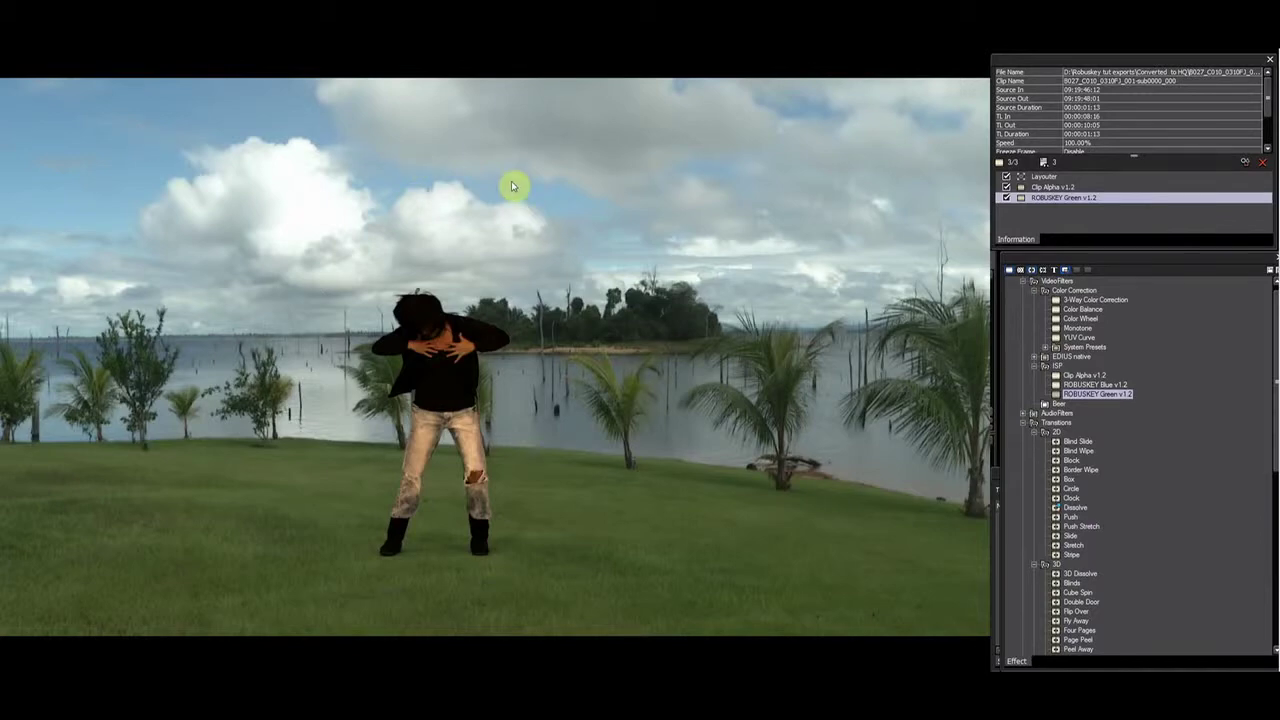
{"action": "key", "text": "Escape"}
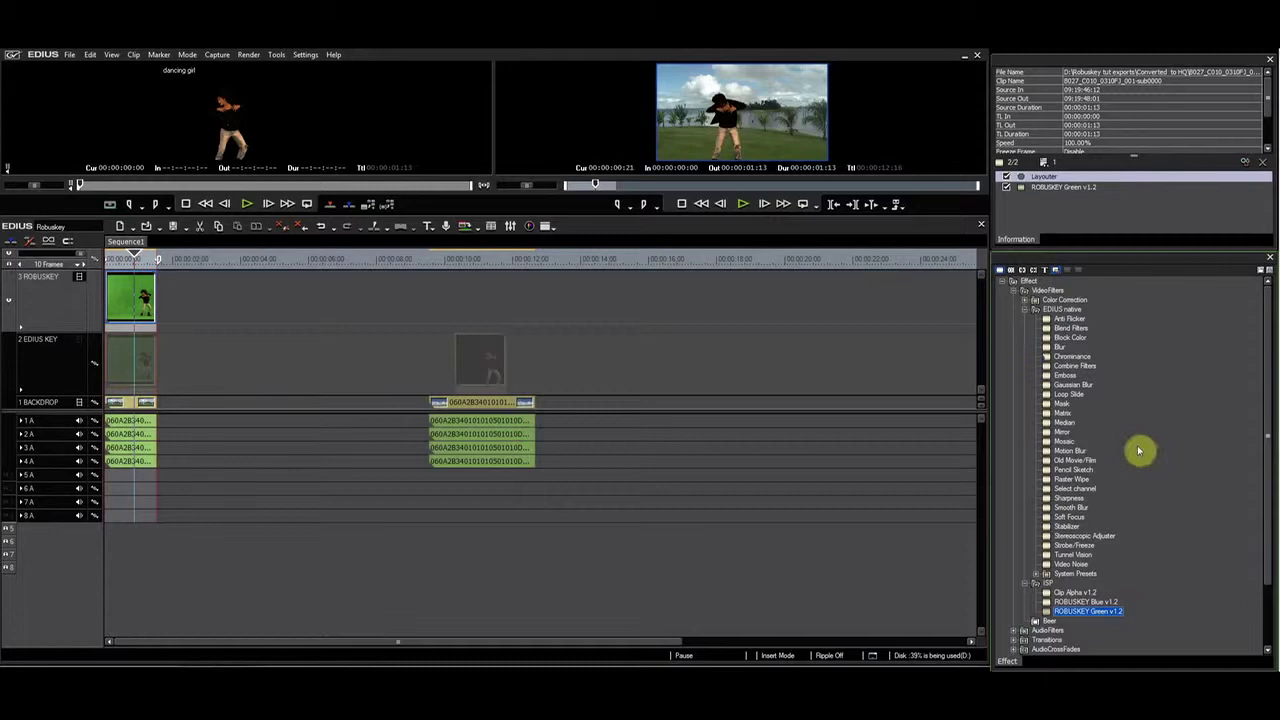
Add the Color Balance filter from Color Correction to the RobusKey dancer clip.
{"action": "left_click", "coordinate": [1033, 309]}
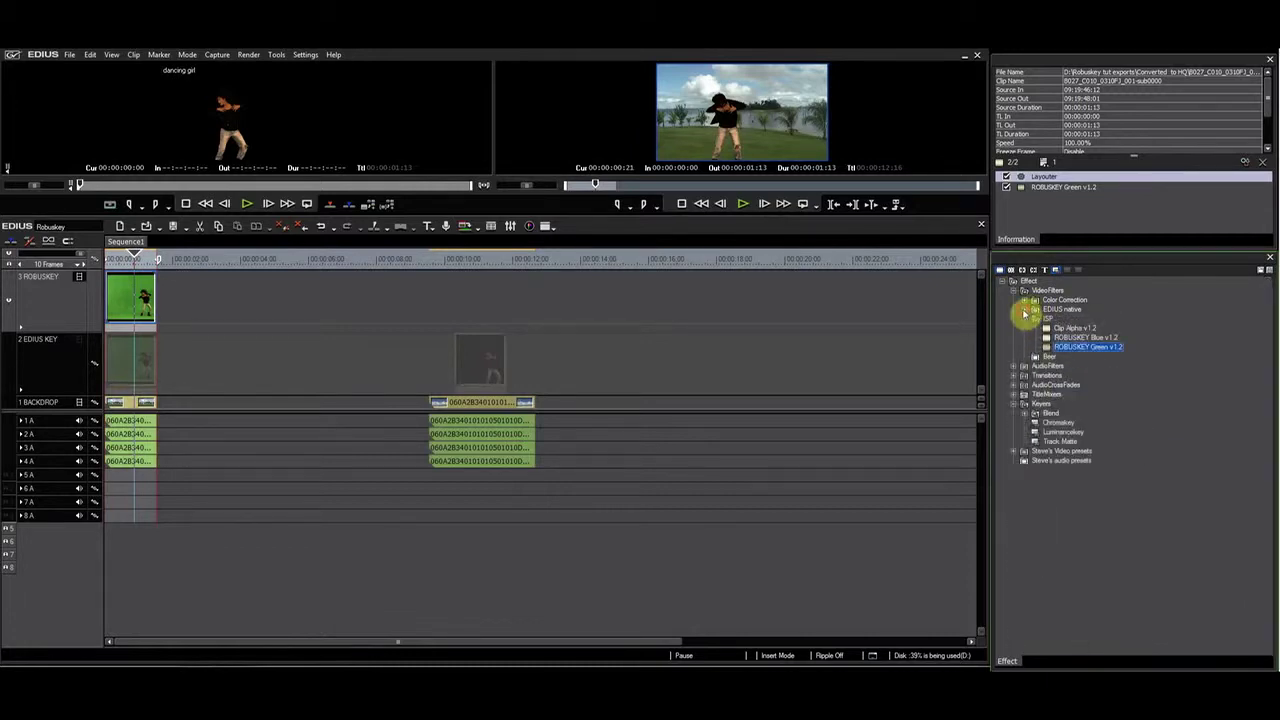
{"action": "left_click", "coordinate": [1033, 300]}
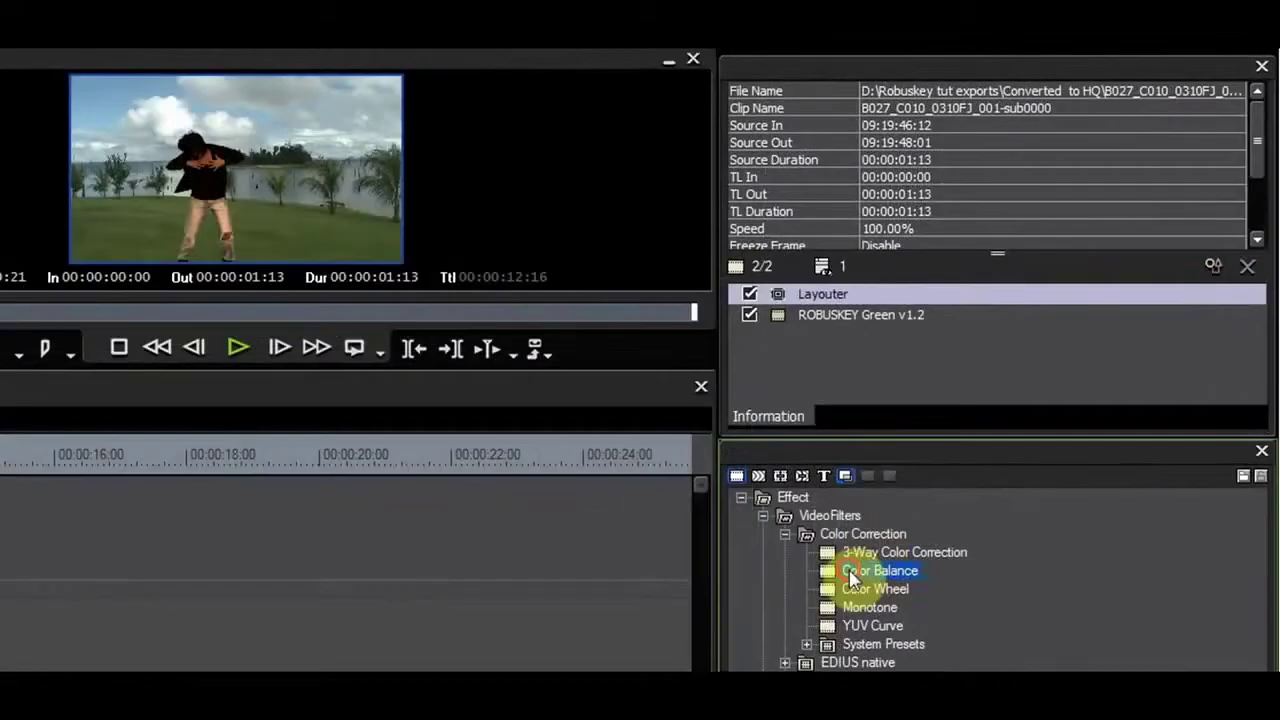
{"action": "left_click", "coordinate": [1040, 351]}
{"action": "left_click_drag", "start_coordinate": [826, 341], "coordinate": [814, 338]}
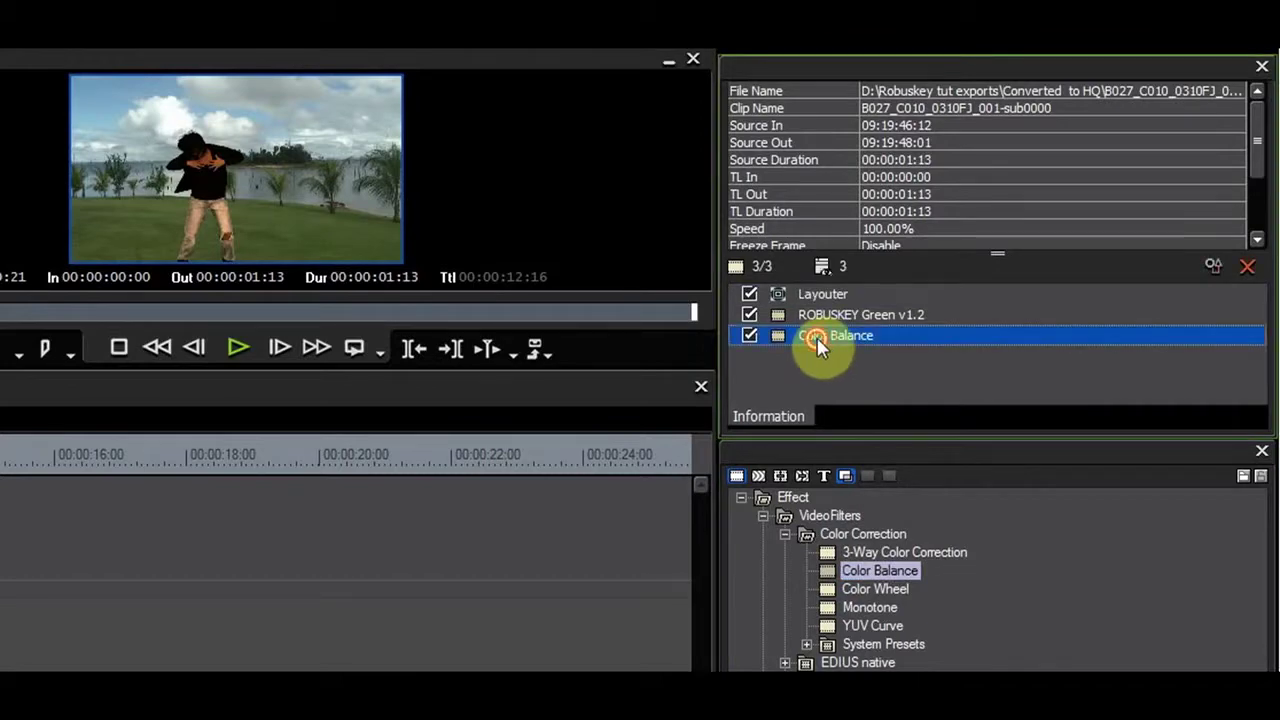
Set Color Balance to Cyan–Red 82 and Yellow–Blue −102, then preview full screen.
{"action": "double_click", "coordinate": [818, 337]}
{"action": "left_click_drag", "start_coordinate": [1015, 346], "coordinate": [1123, 348]}
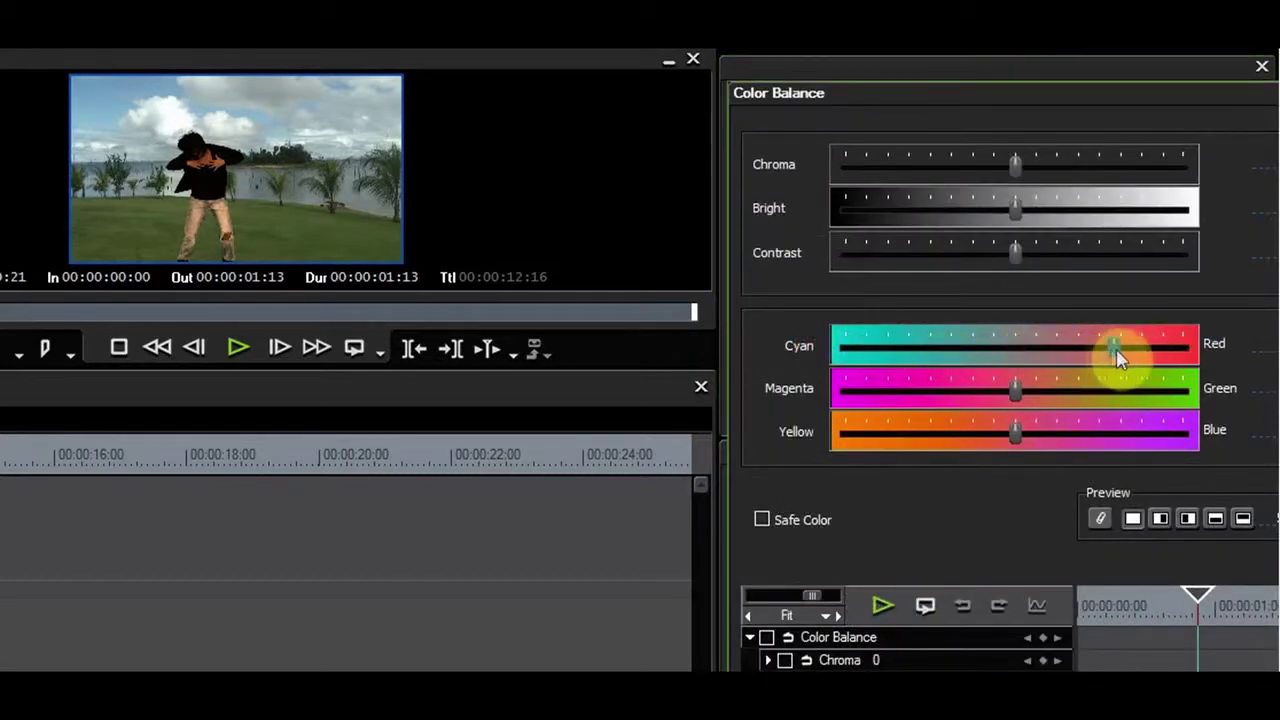
{"action": "left_click_drag", "start_coordinate": [1011, 434], "coordinate": [880, 435]}
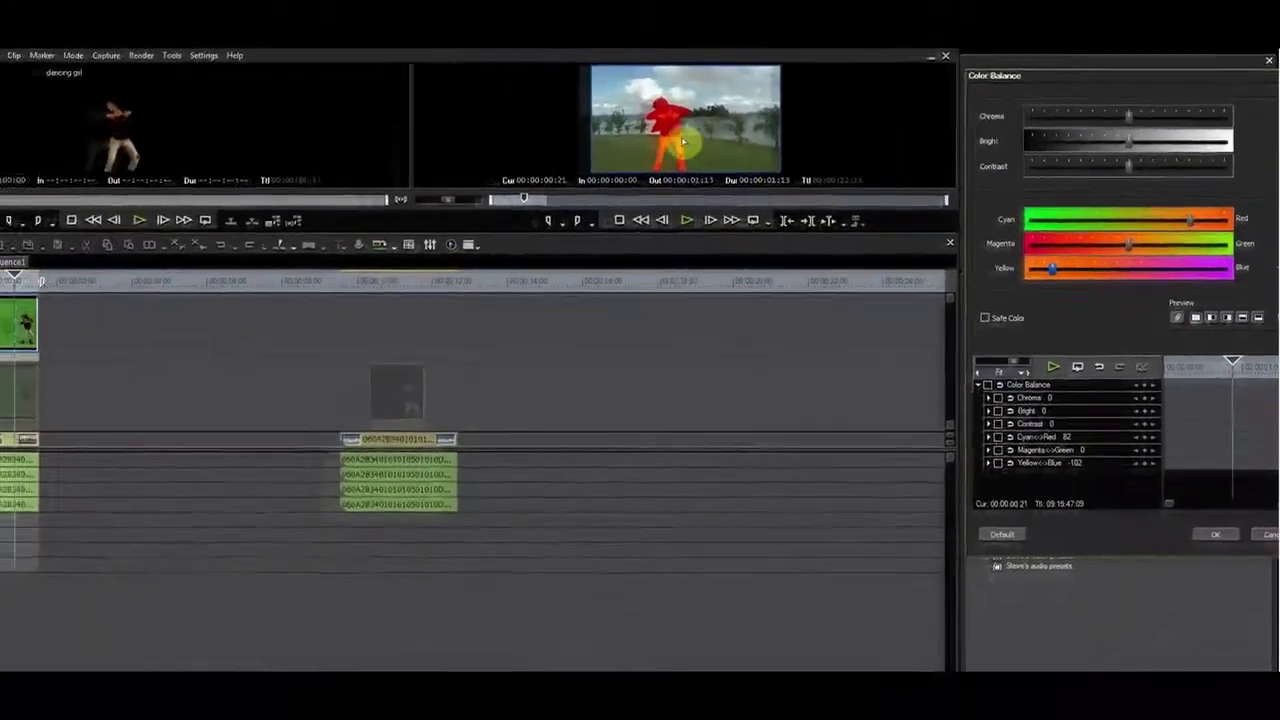
{"action": "key", "text": "F10"}
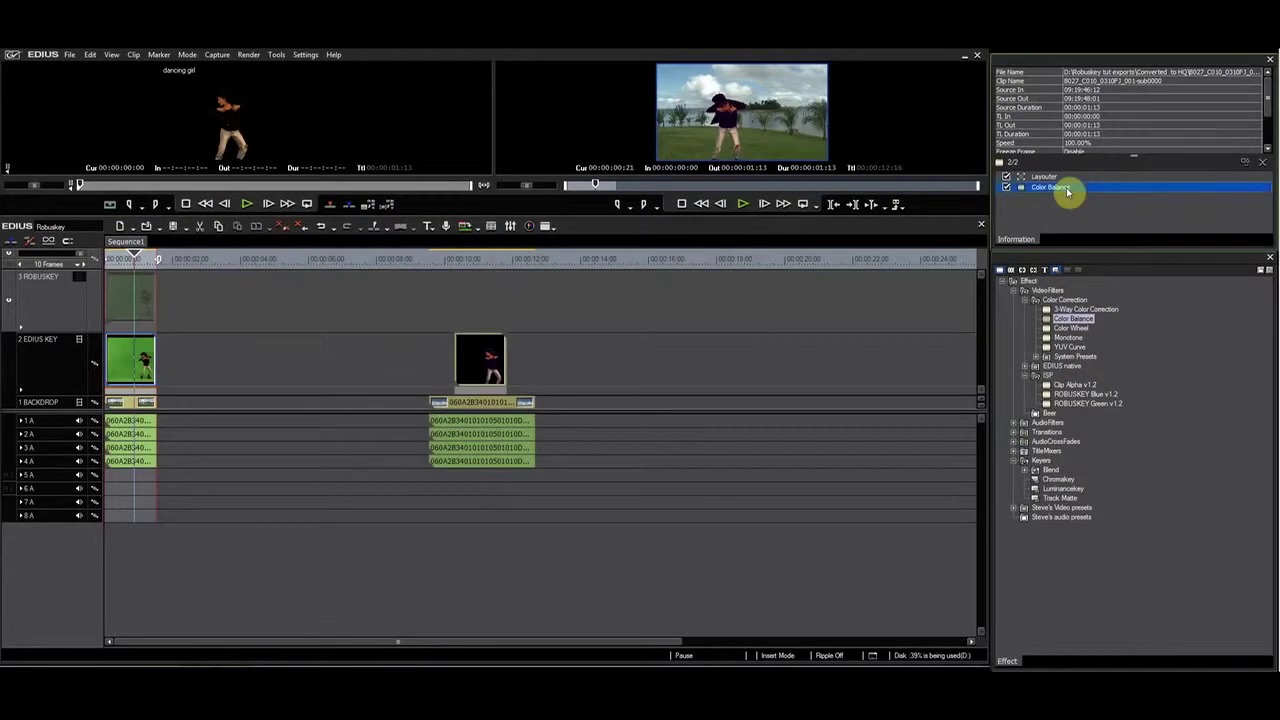
Set the EDIUS KEY clip's Color Balance to Cyan–Red 90, Magenta–Green −23, Yellow–Blue −83.
{"action": "double_click", "coordinate": [1085, 193]}
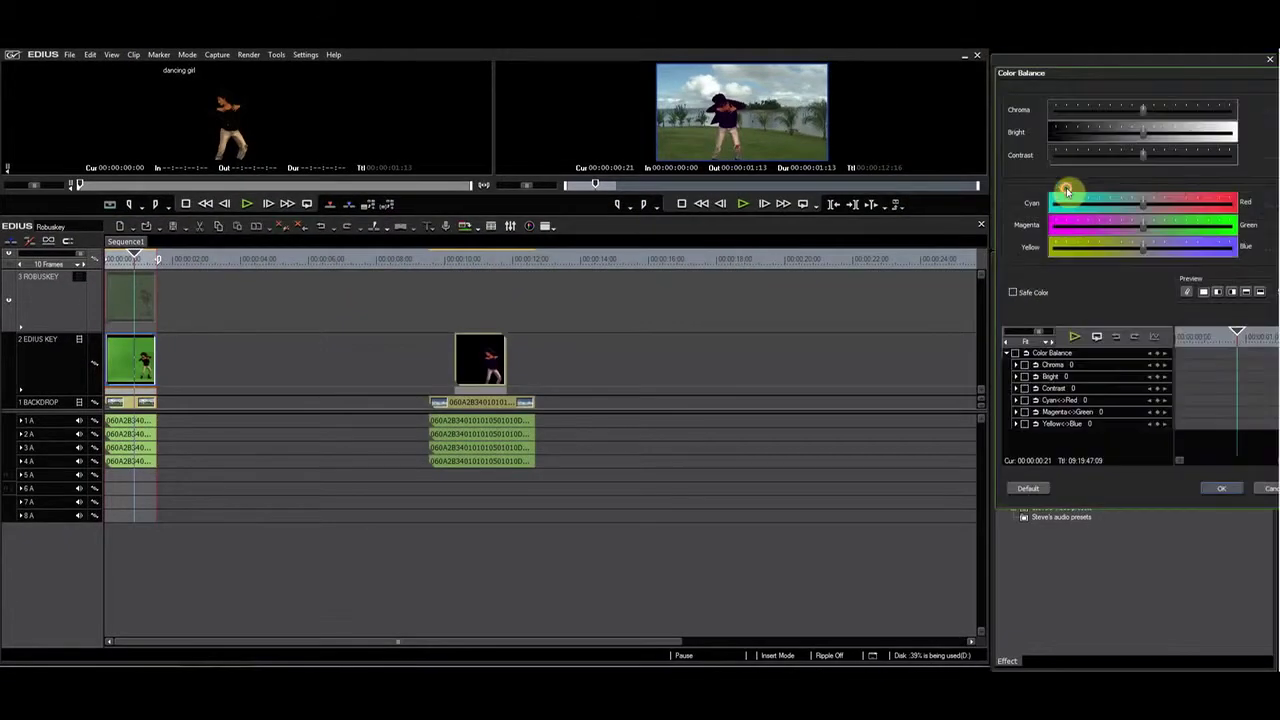
{"action": "left_click_drag", "start_coordinate": [1143, 203], "coordinate": [1160, 210]}
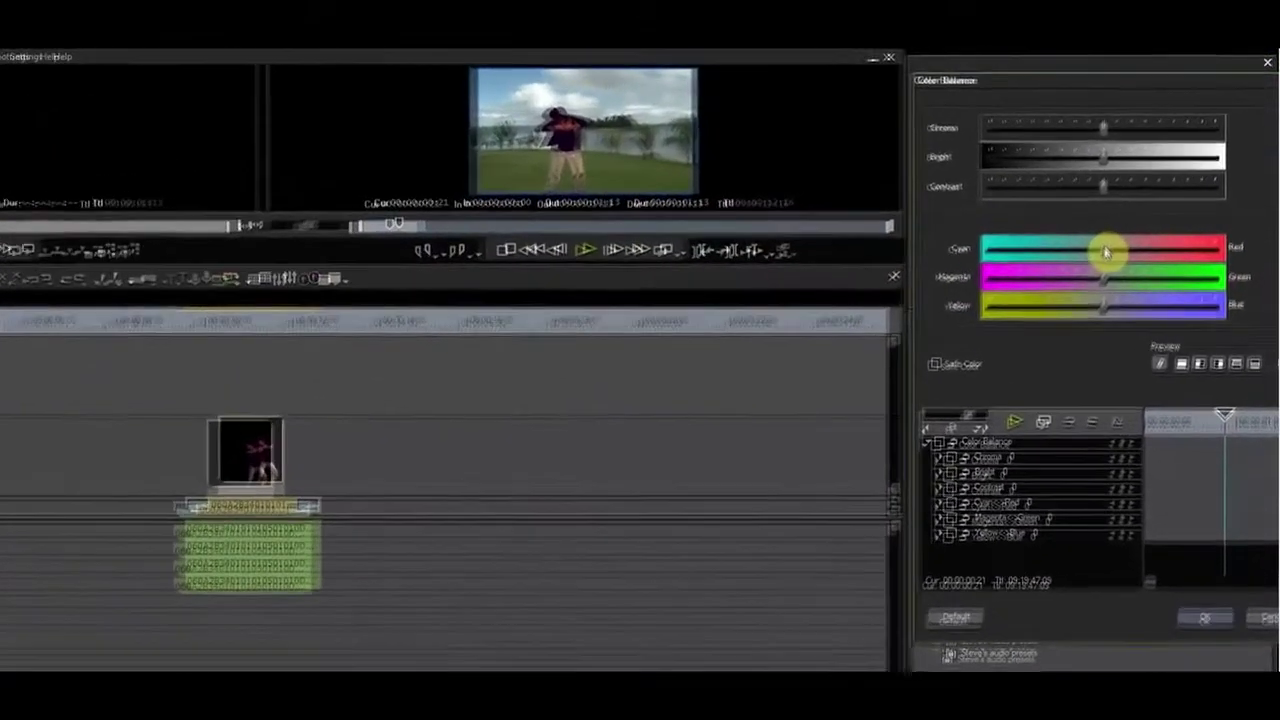
{"action": "left_click_drag", "start_coordinate": [1118, 264], "coordinate": [1176, 263]}
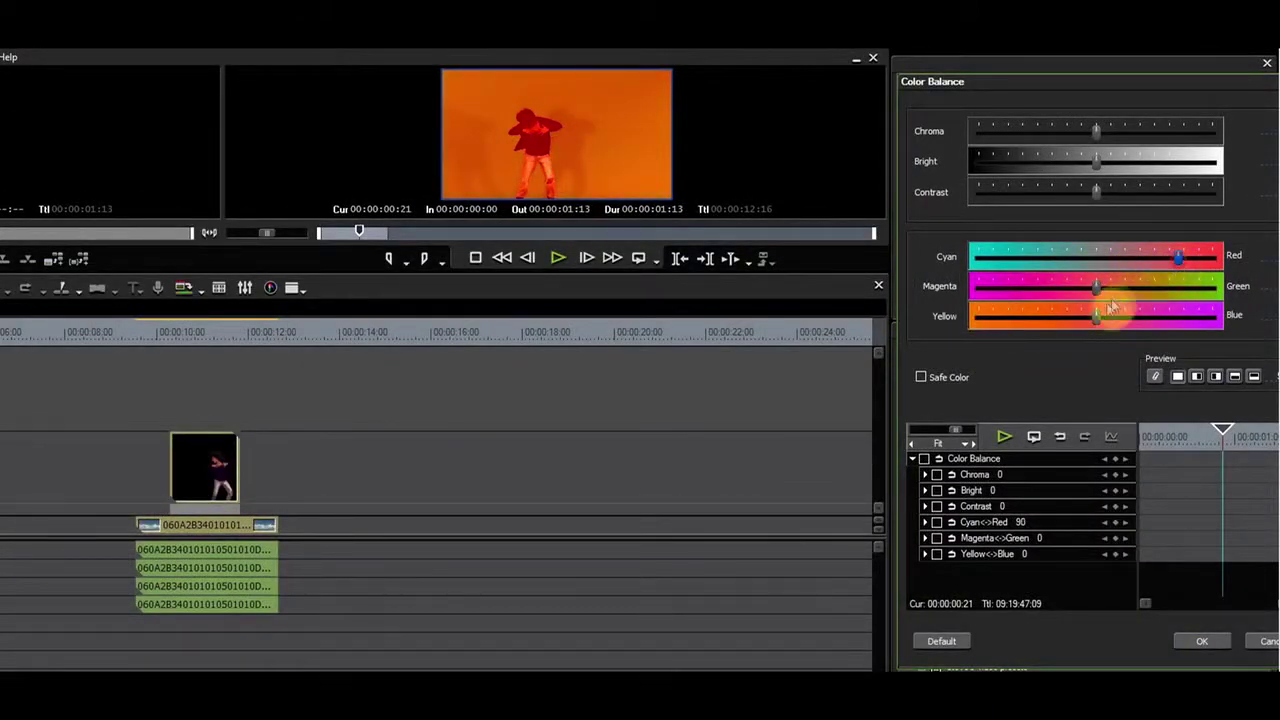
{"action": "left_click_drag", "start_coordinate": [1094, 323], "coordinate": [1025, 341]}
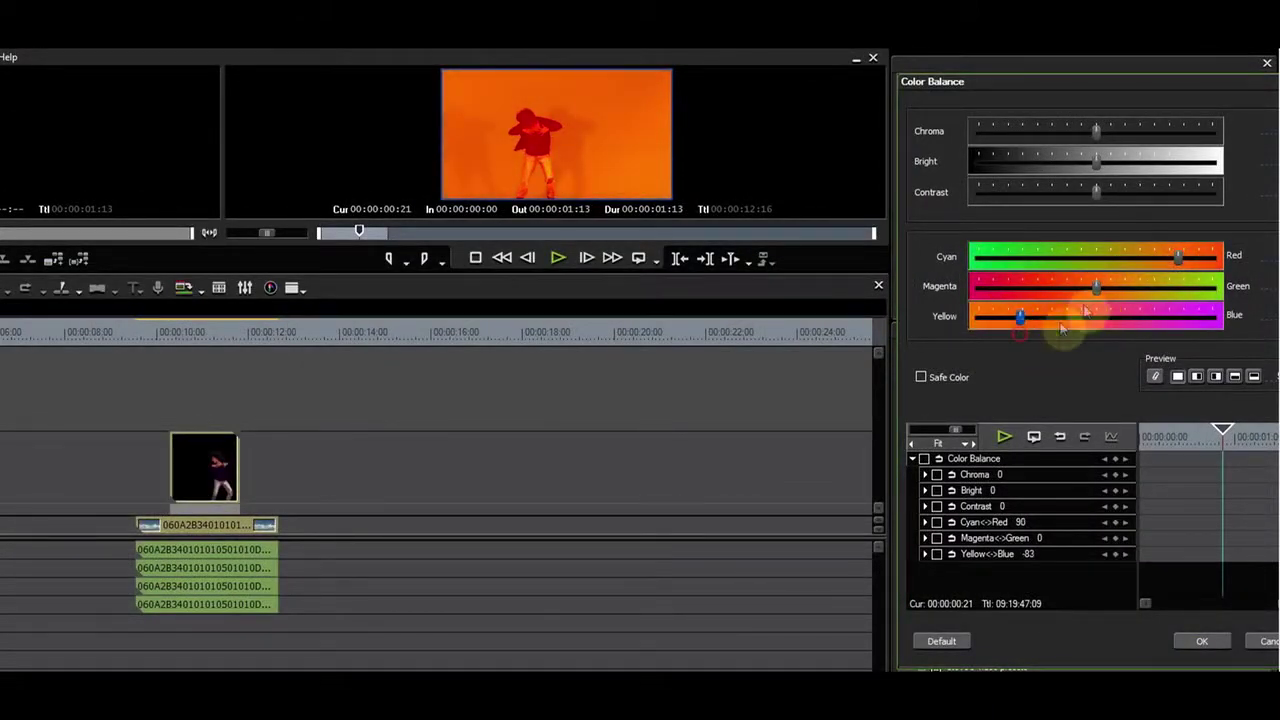
{"action": "mouse_move", "coordinate": [1094, 286]}
{"action": "left_mouse_down"}
{"action": "mouse_move", "coordinate": [1041, 292]}
{"action": "mouse_move", "coordinate": [1088, 272]}
{"action": "left_mouse_up"}
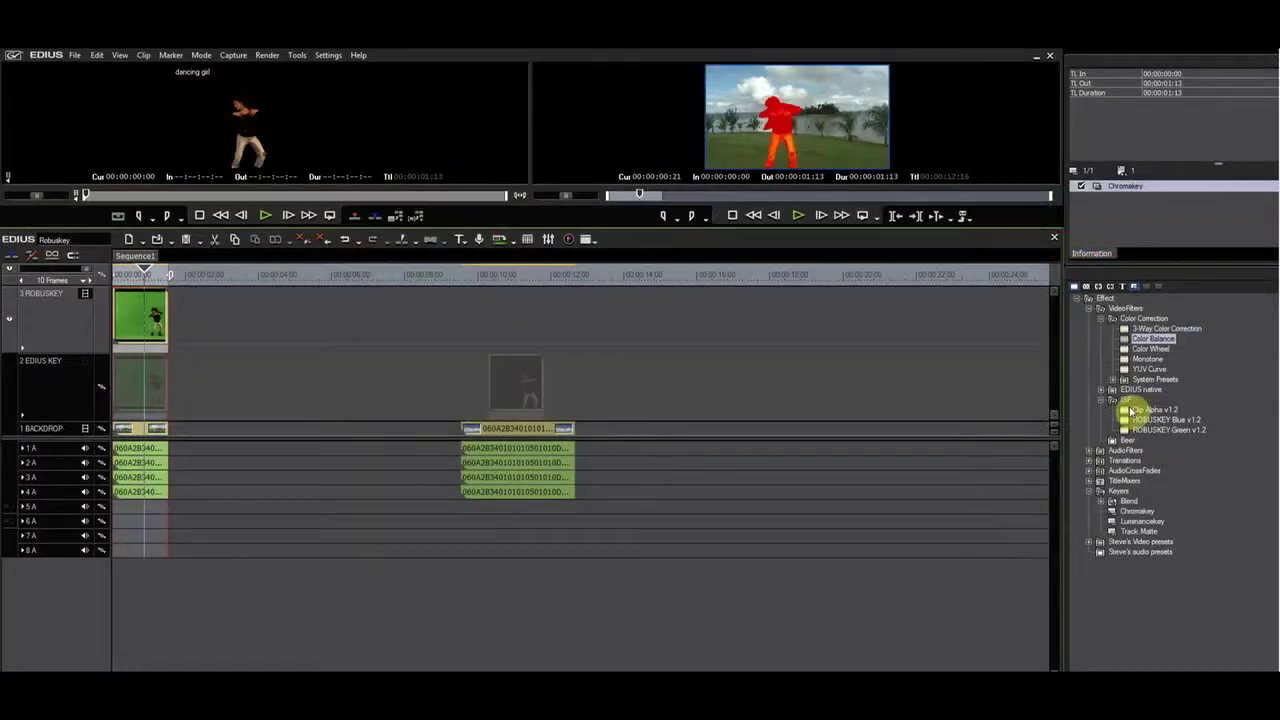
Apply a 2D Dissolve to the start of the ROBUSKEY dancer clip and play it full screen.
{"action": "left_click", "coordinate": [1089, 460]}
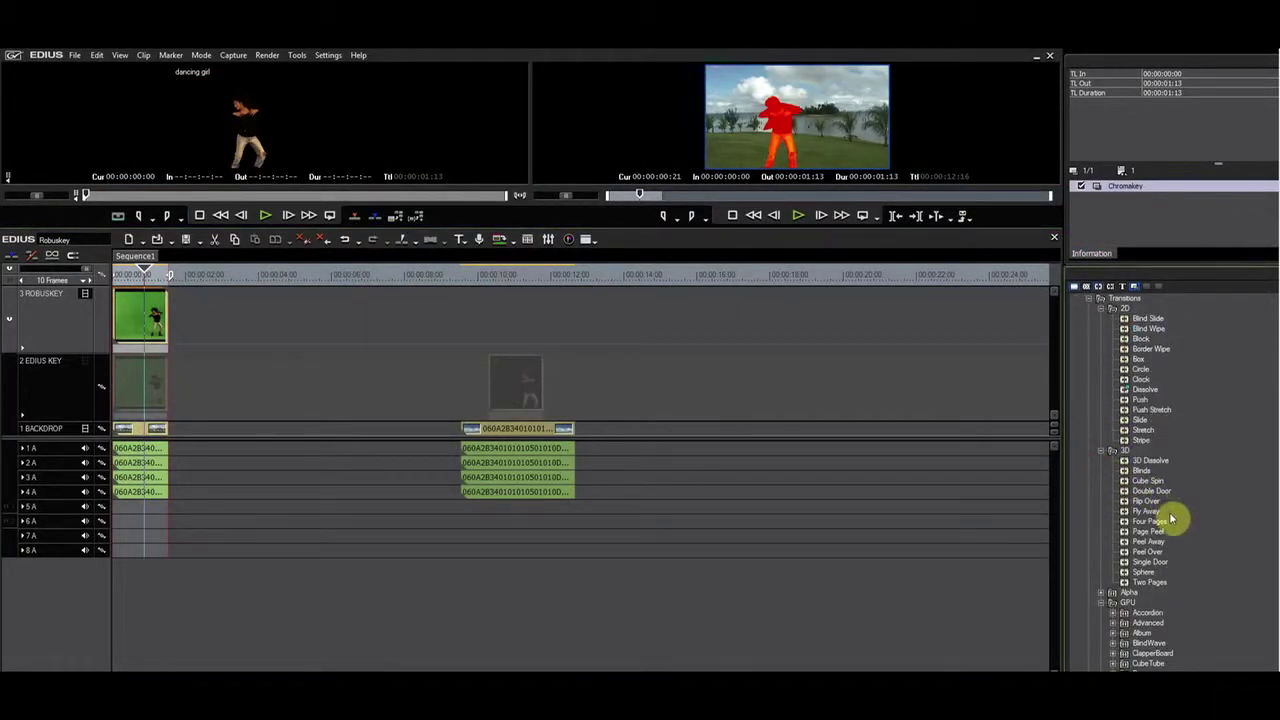
{"action": "left_click", "coordinate": [1145, 389]}
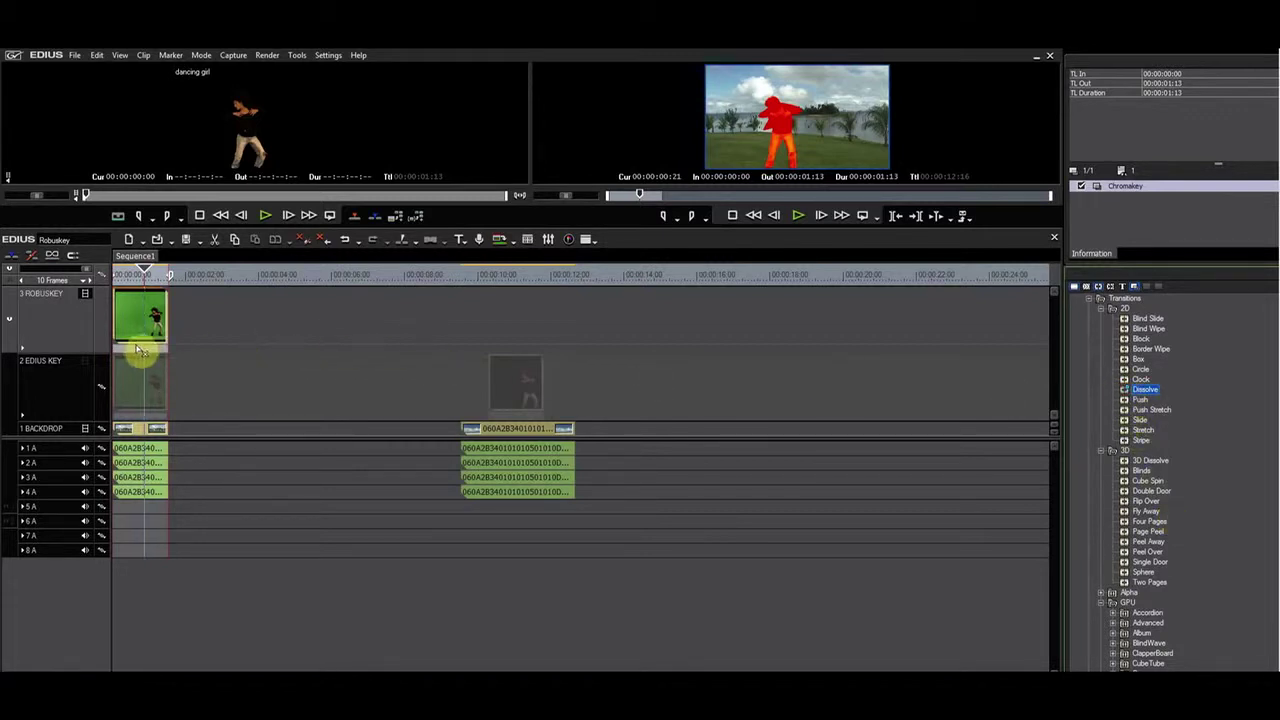
{"action": "left_click_drag", "start_coordinate": [128, 354], "coordinate": [128, 320]}
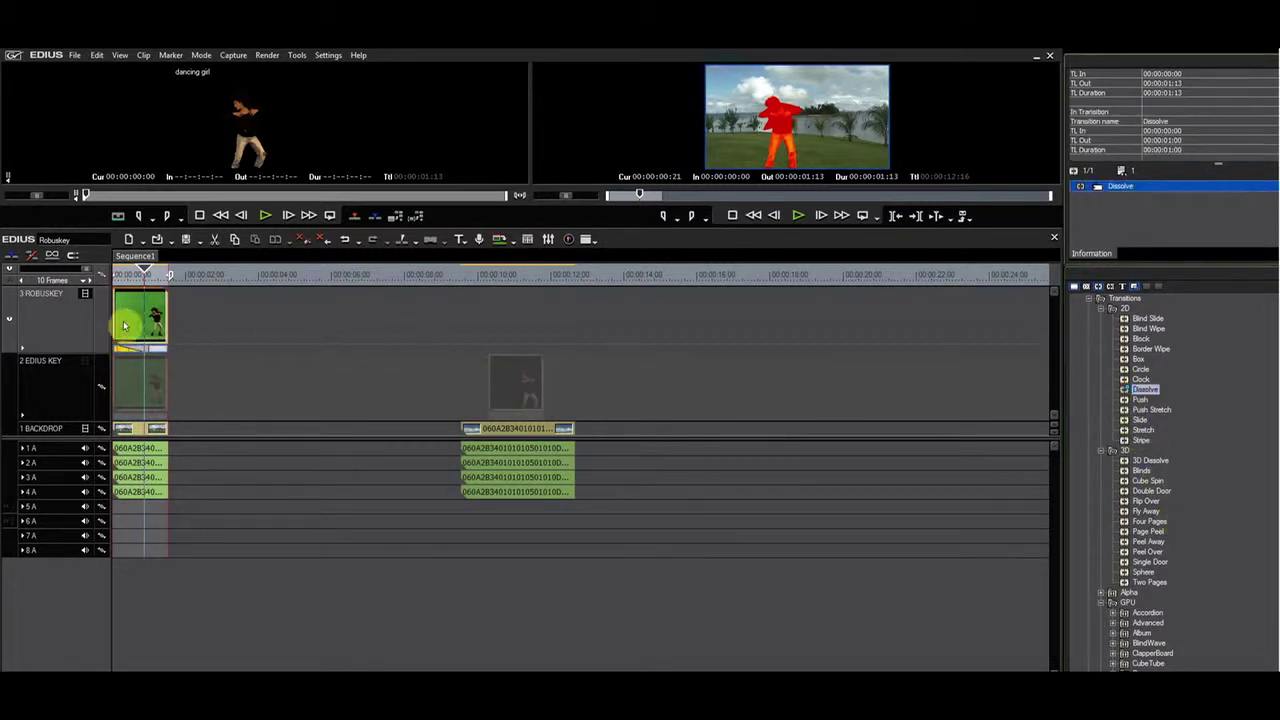
{"action": "key", "text": "space"}
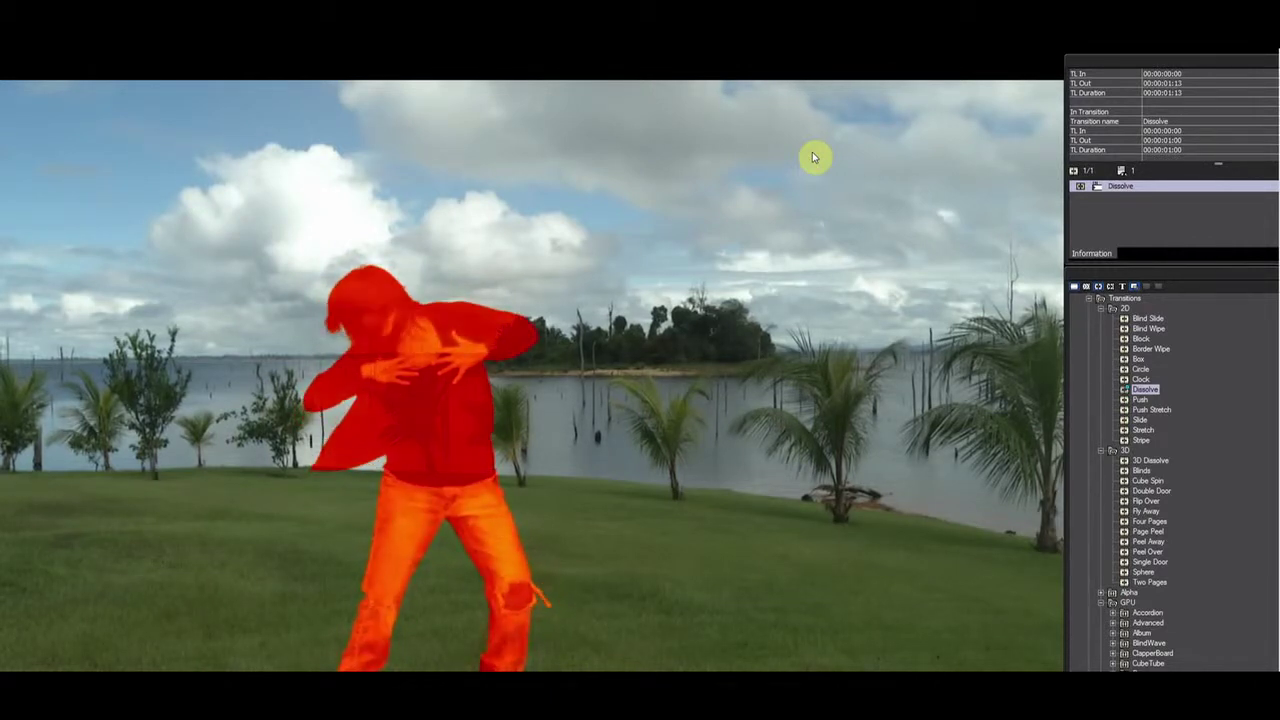
{"action": "key", "text": "space"}
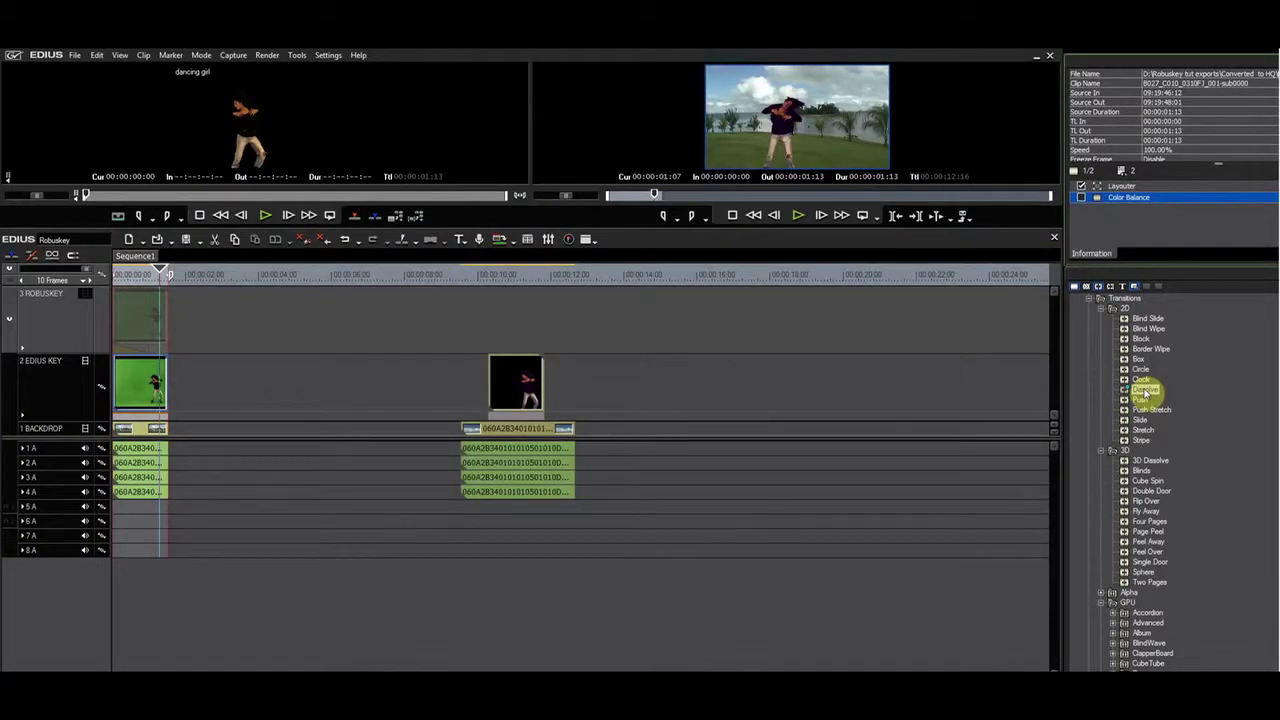
Drop a Dissolve on the EDIUS KEY dancer clip's start and move the playhead to 10 frames.
{"action": "left_click", "coordinate": [1145, 392]}
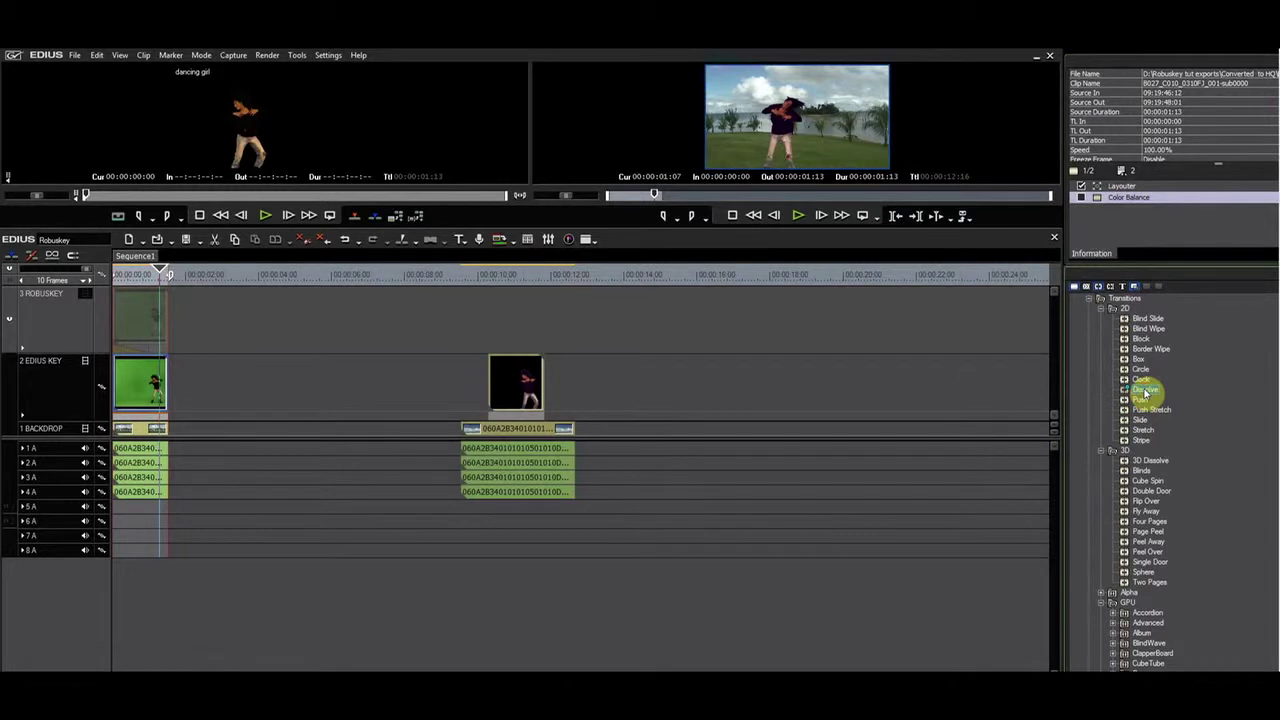
{"action": "left_click_drag", "start_coordinate": [1145, 392], "coordinate": [129, 420]}
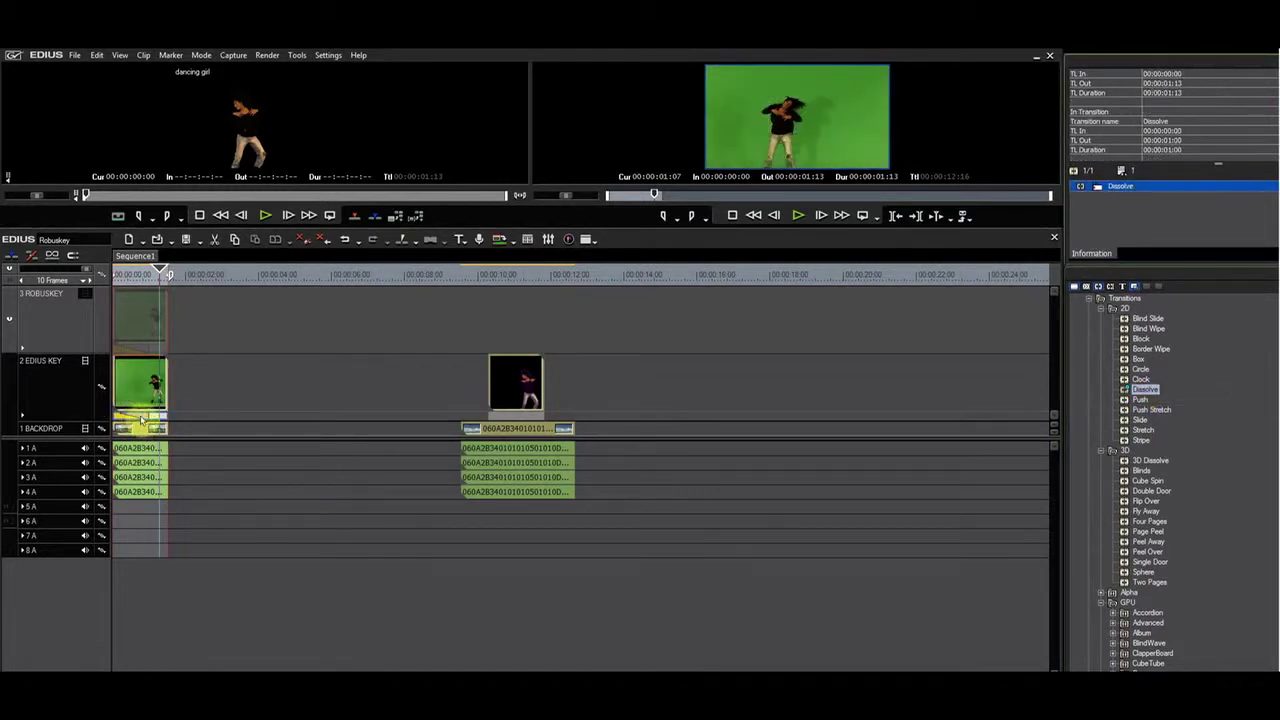
{"action": "left_click", "coordinate": [131, 273]}
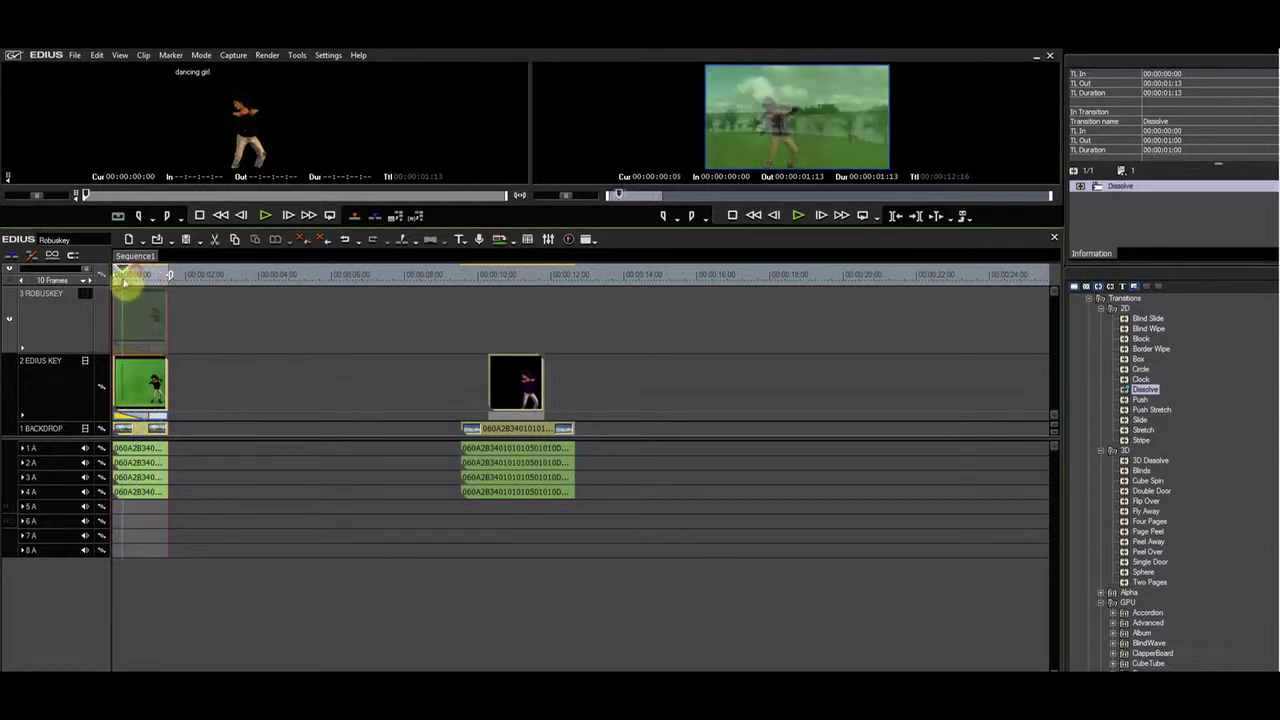